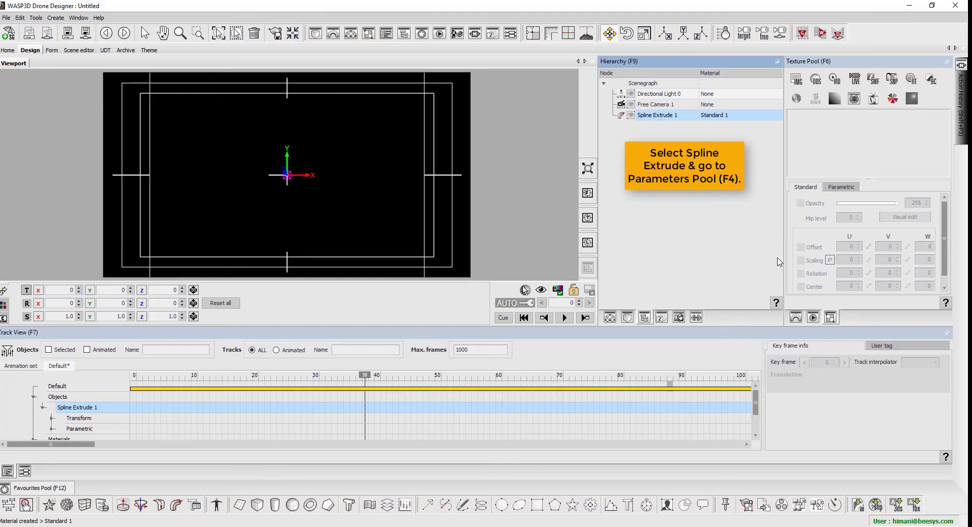
# Step: Show Spline Extrude 1's settings in the Parameters pool with F4
pyautogui.press('F4')
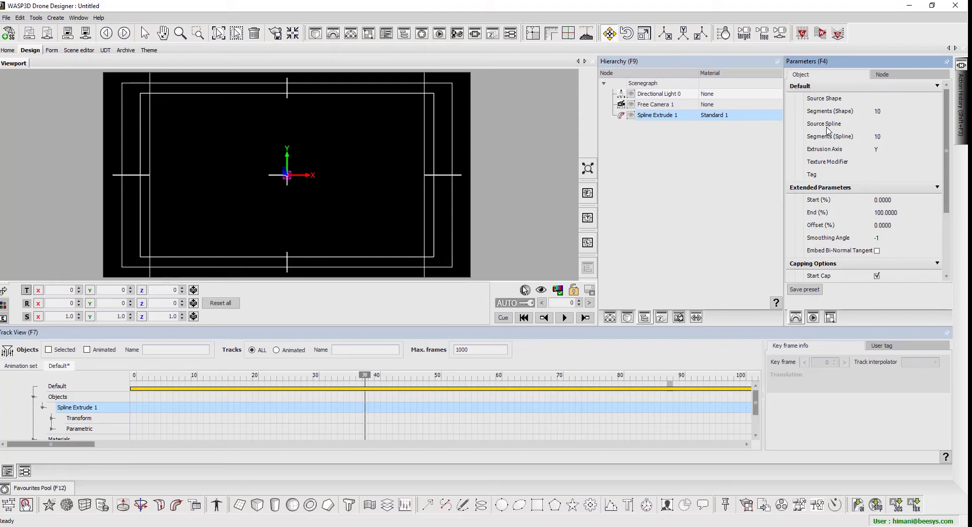
# Step: Add a circle and a helix to the scene and hide both in the viewport
pyautogui.click(502, 505)
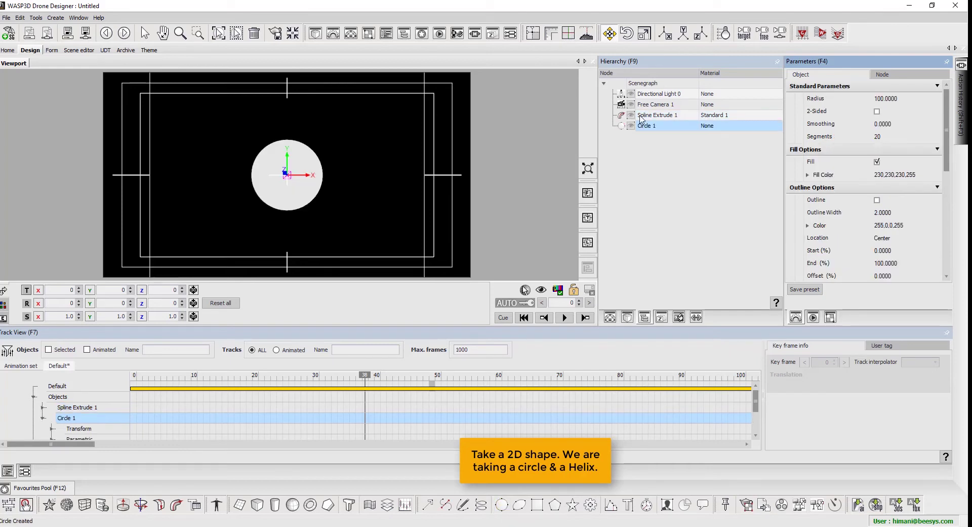
pyautogui.click(631, 126)
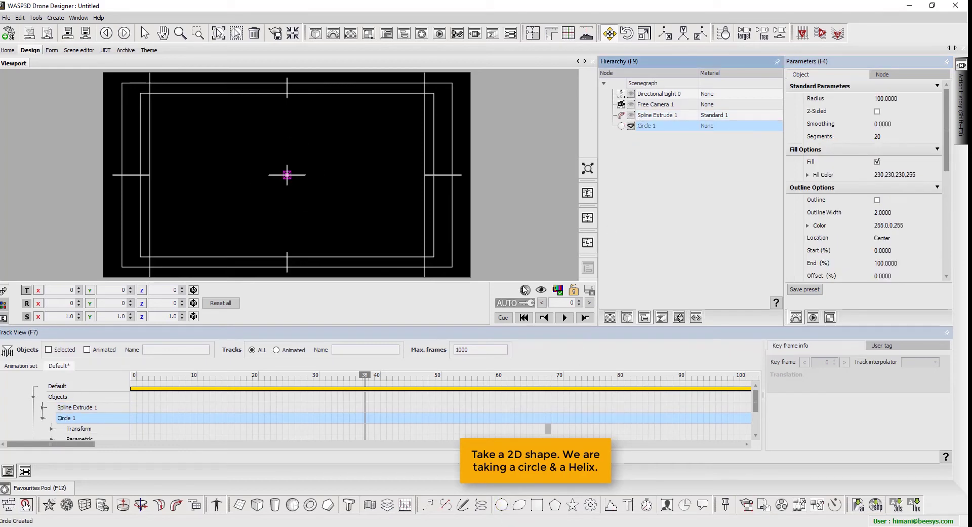
pyautogui.click(482, 506)
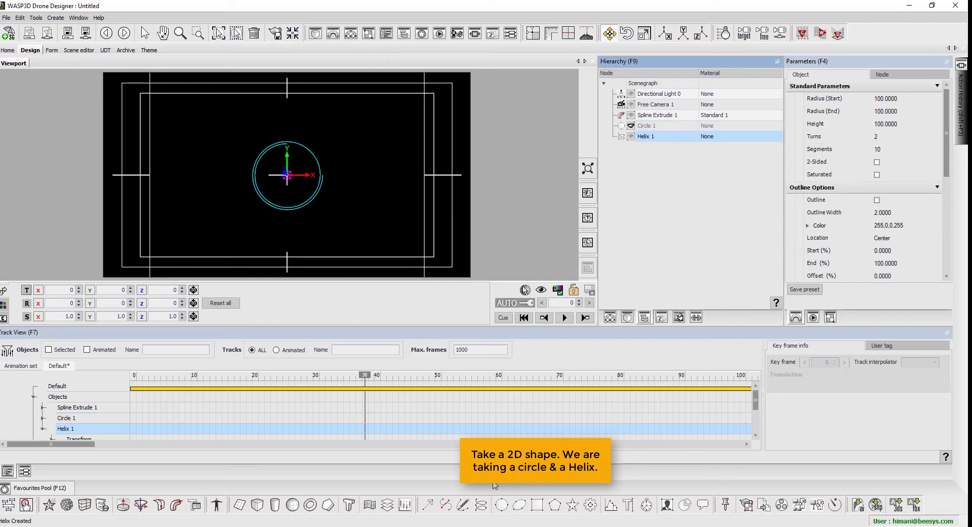
pyautogui.click(631, 136)
# Step: Rename Circle 1 to 'Source Shape' and Helix 1 to 'Source Spline'
pyautogui.click(653, 126)
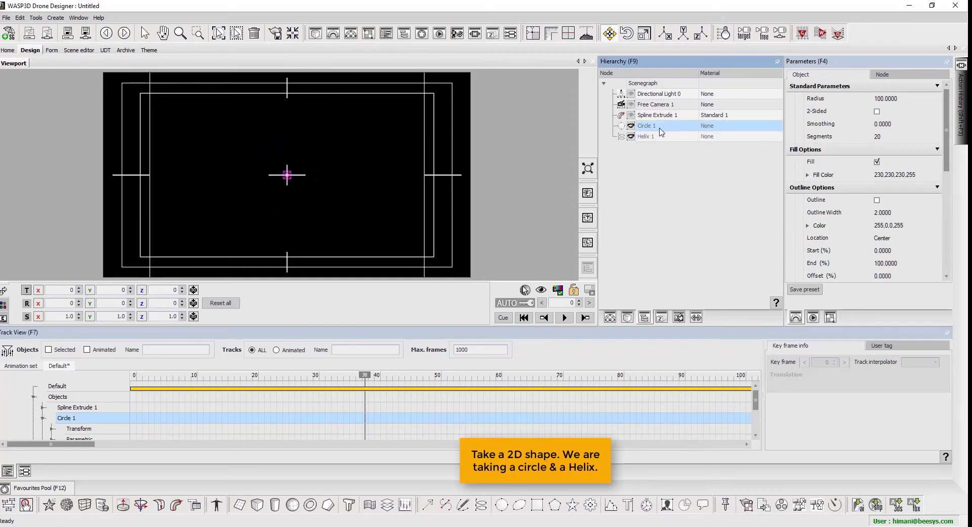
pyautogui.click(661, 126)
pyautogui.moveTo(672, 126); pyautogui.dragTo(601, 130)
pyautogui.write('So')
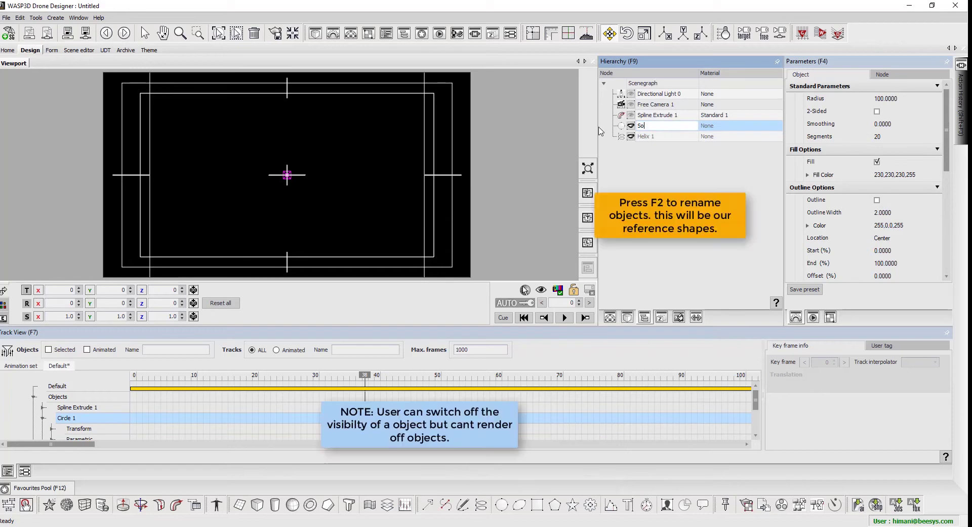
pyautogui.write('urce Shape')
pyautogui.press('Return')
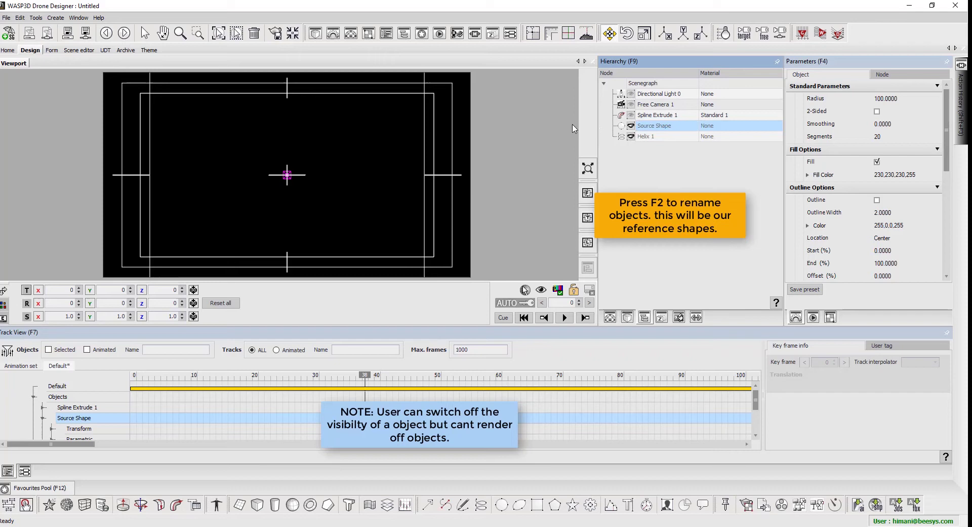
pyautogui.click(658, 136)
pyautogui.click(662, 137)
pyautogui.write('S')
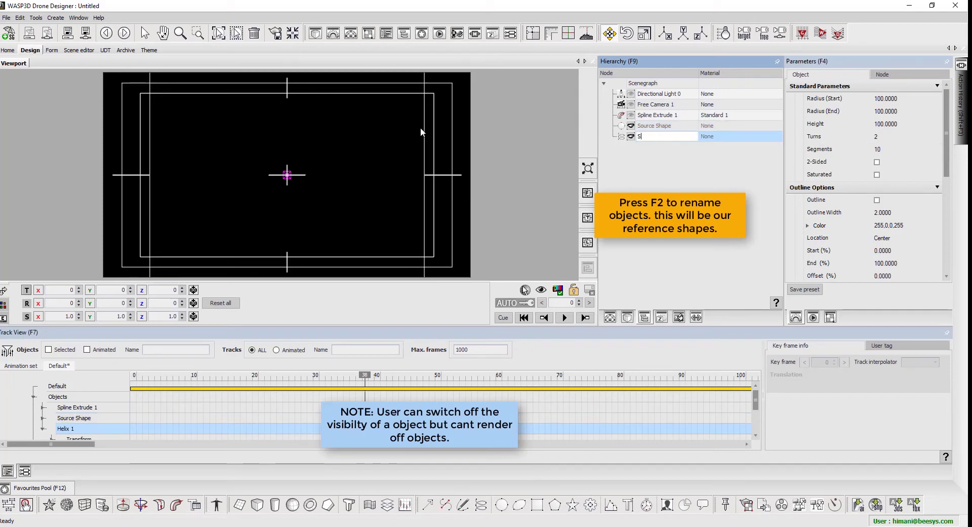
pyautogui.write('ource Spline')
pyautogui.press('Return')
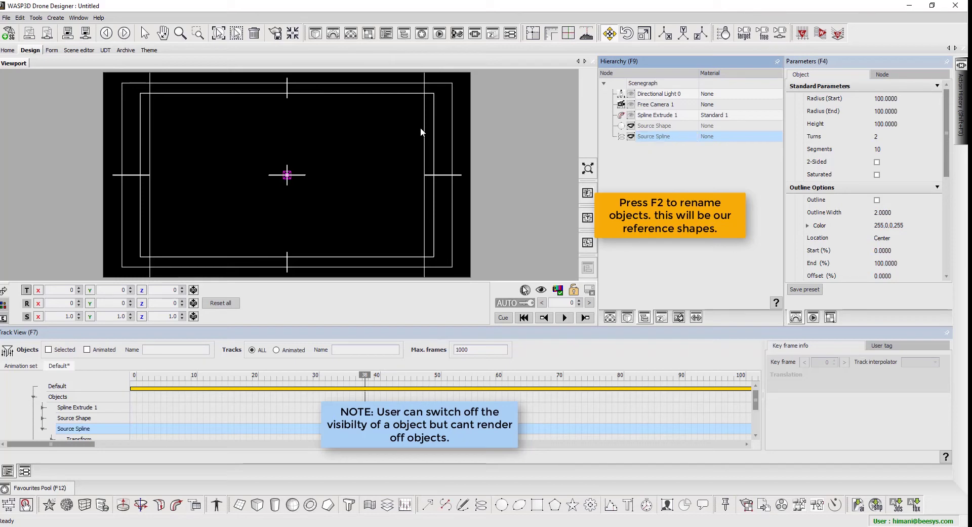
# Step: Unhide Source Shape and reduce its radius to 30
pyautogui.click(651, 128)
pyautogui.click(631, 127)
pyautogui.moveTo(893, 102); pyautogui.dragTo(808, 126)
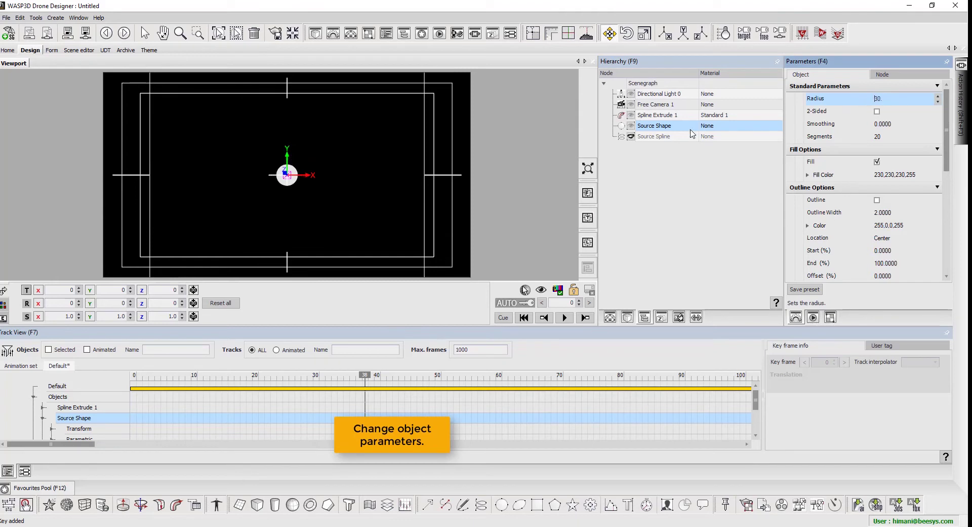
# Step: Rotate the Source Spline helix 90° on X, with radius start 210, end 250, and height 390
pyautogui.click(631, 126)
pyautogui.click(639, 137)
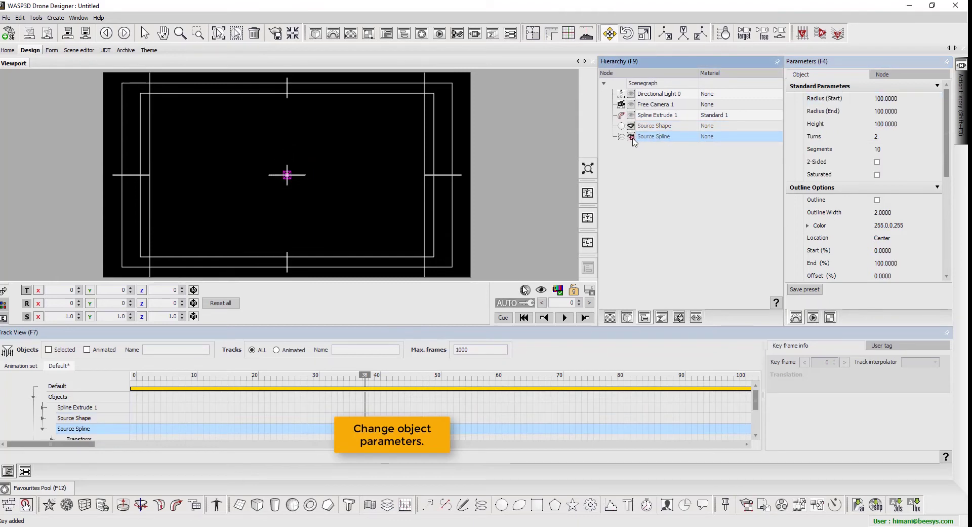
pyautogui.moveTo(58, 306); pyautogui.dragTo(256, 240)
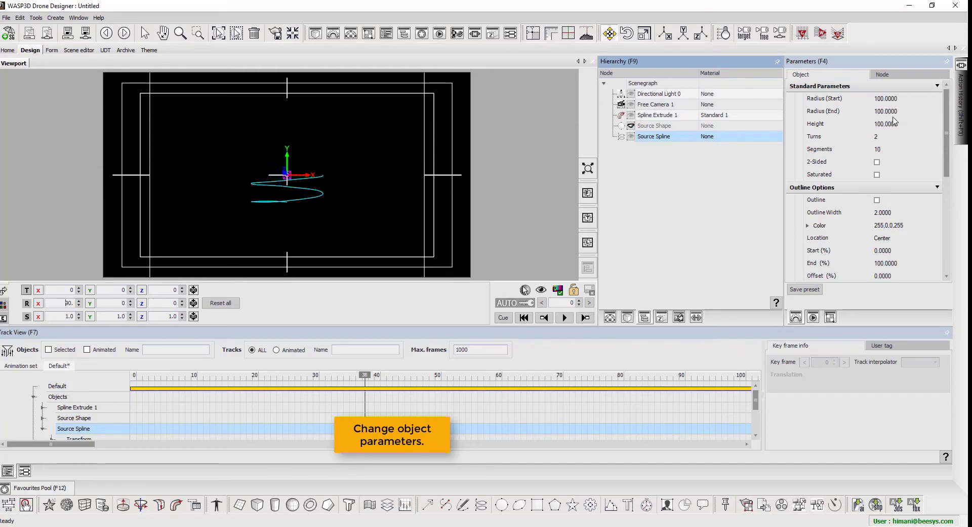
pyautogui.moveTo(883, 137); pyautogui.dragTo(888, 136)
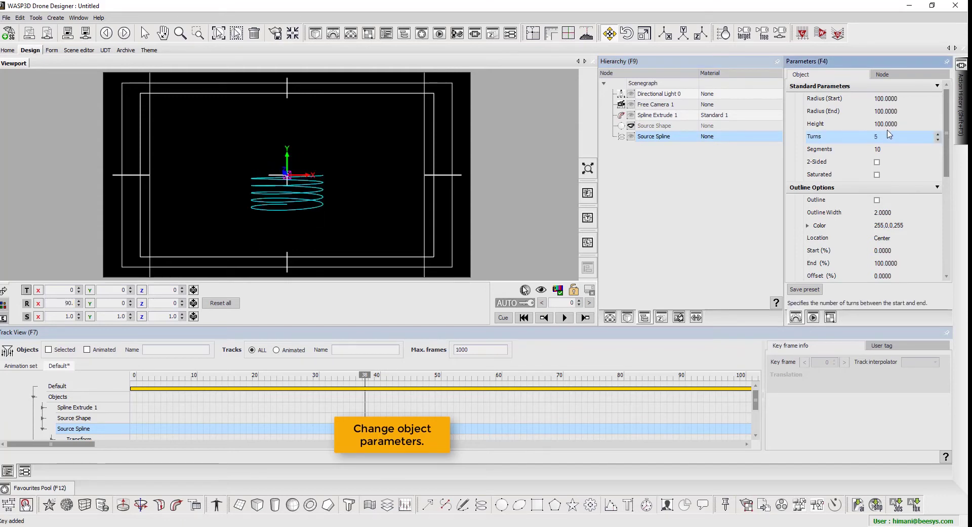
pyautogui.click(886, 115)
pyautogui.click(890, 113)
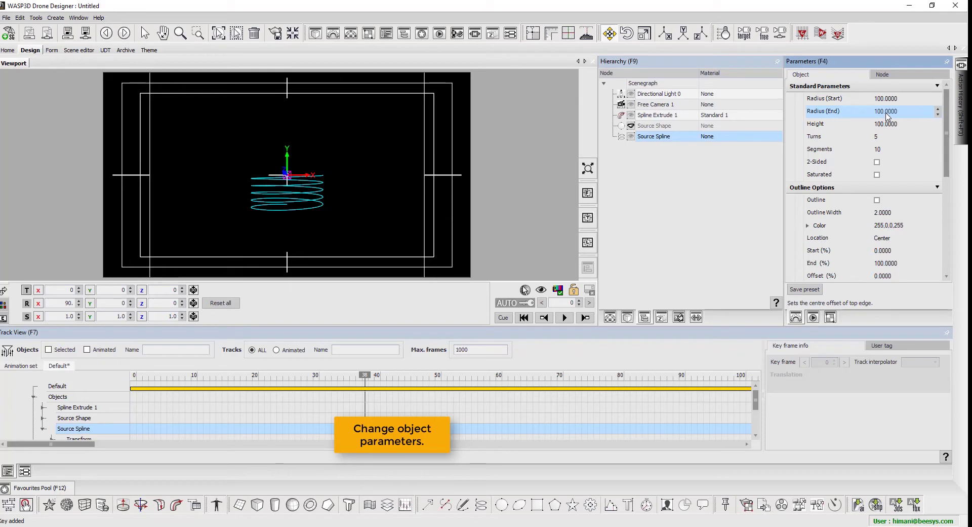
pyautogui.write('250.')
pyautogui.click(887, 98)
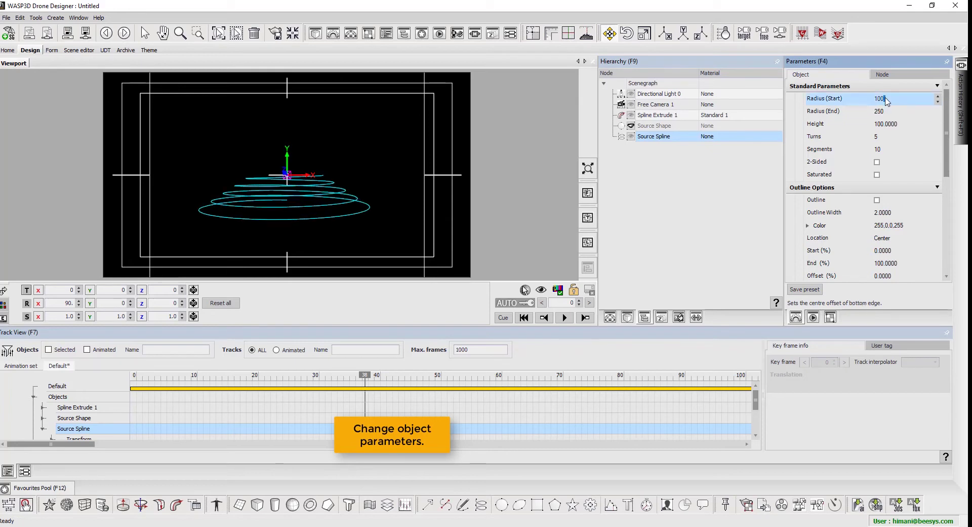
pyautogui.write('210.')
pyautogui.click(884, 123)
pyautogui.write('390.')
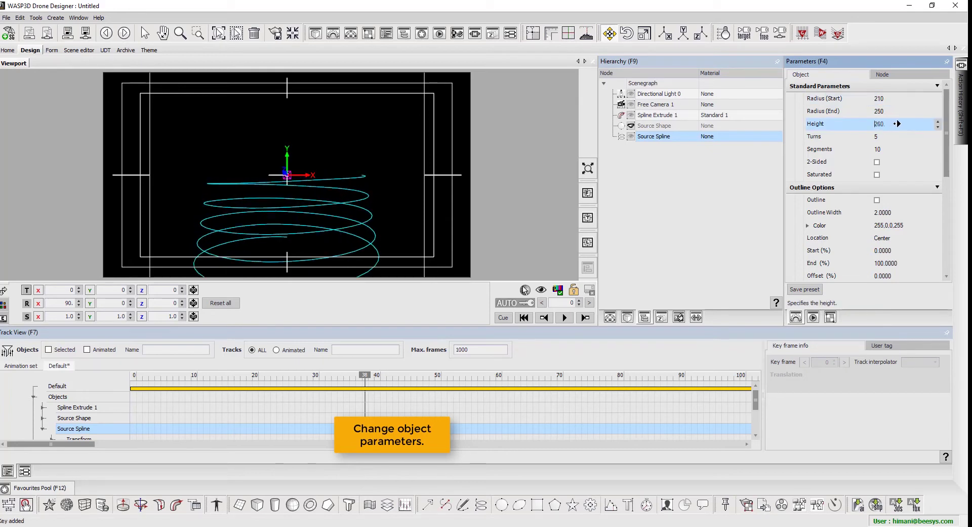
# Step: Move the helix to Y 170, give it 8 turns, and hide it
pyautogui.click(118, 290)
pyautogui.write('190.')
pyautogui.press('Return')
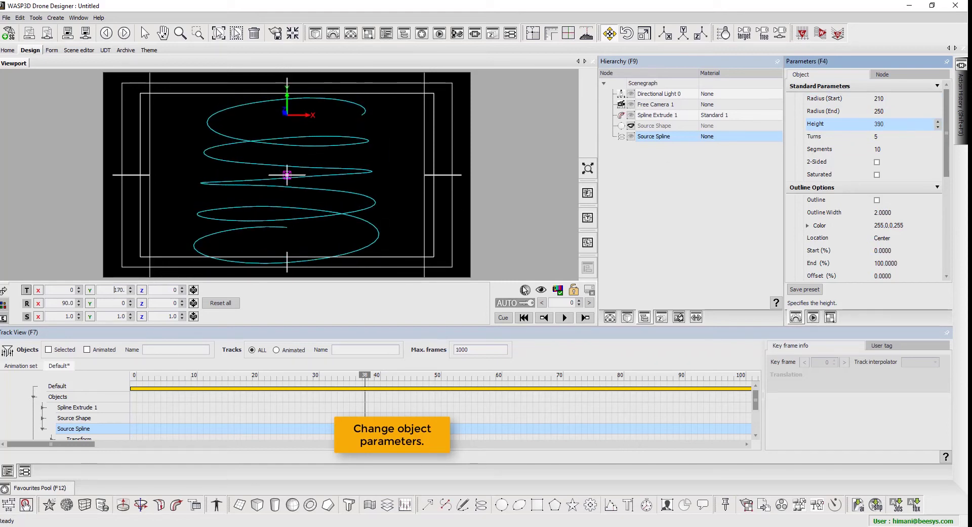
pyautogui.click(889, 138)
pyautogui.write('6')
pyautogui.moveTo(896, 139); pyautogui.dragTo(892, 139)
pyautogui.click(631, 136)
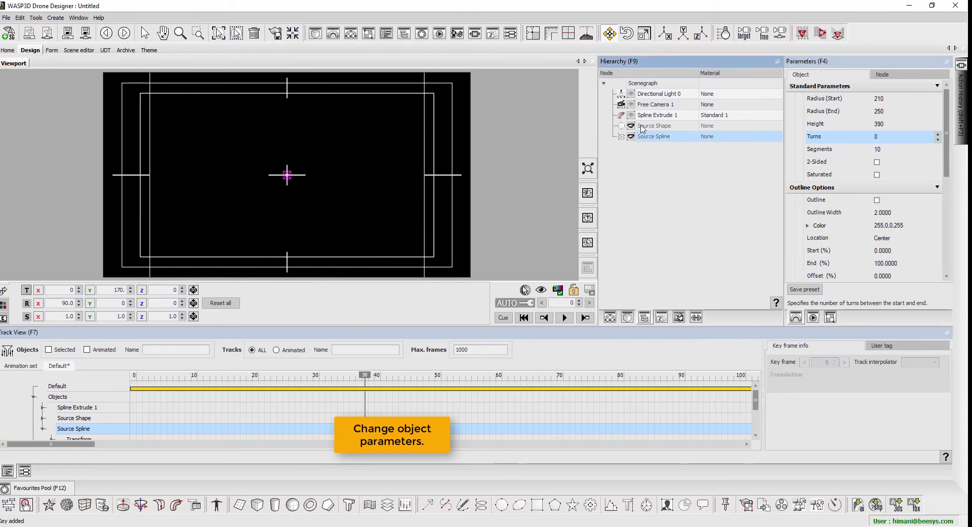
# Step: On Spline Extrude 1, set Source Shape as the profile and Source Spline as the path
pyautogui.click(674, 117)
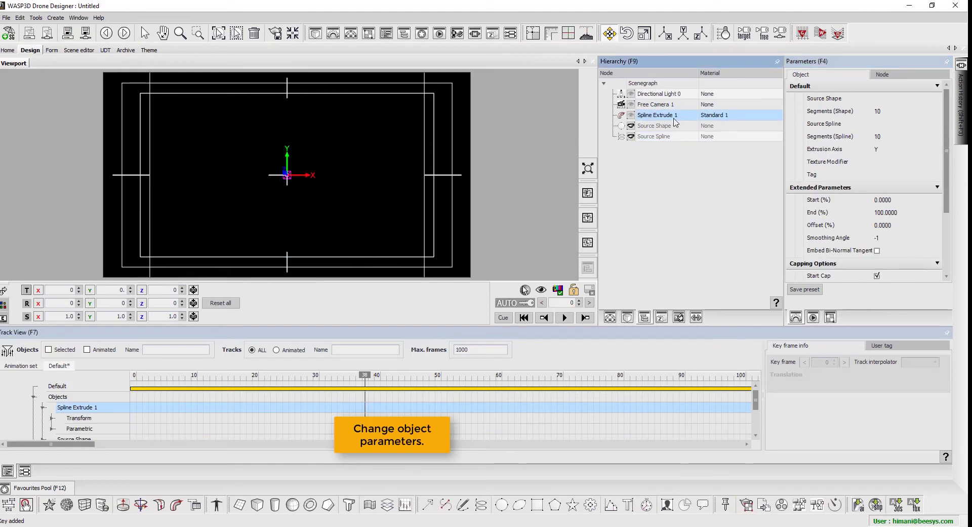
pyautogui.click(926, 99)
pyautogui.click(937, 100)
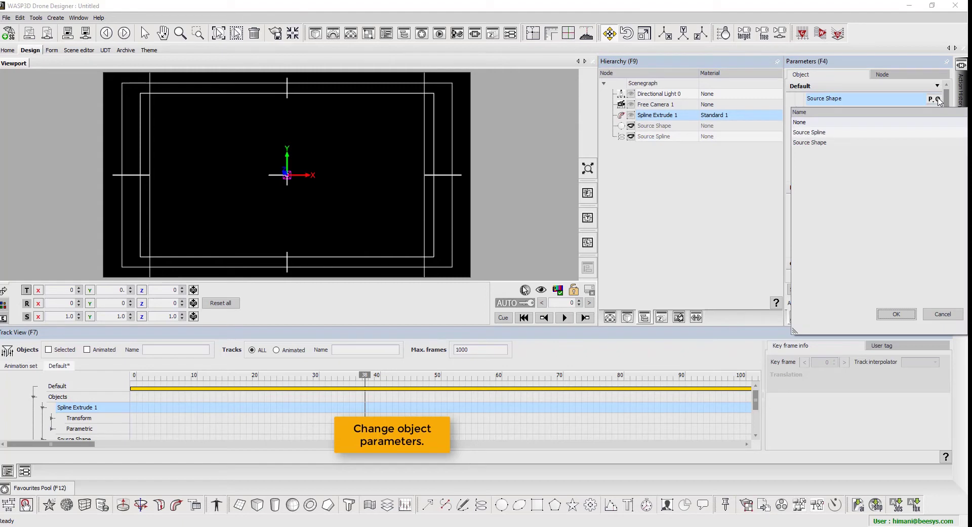
pyautogui.click(894, 146)
pyautogui.doubleClick(894, 146)
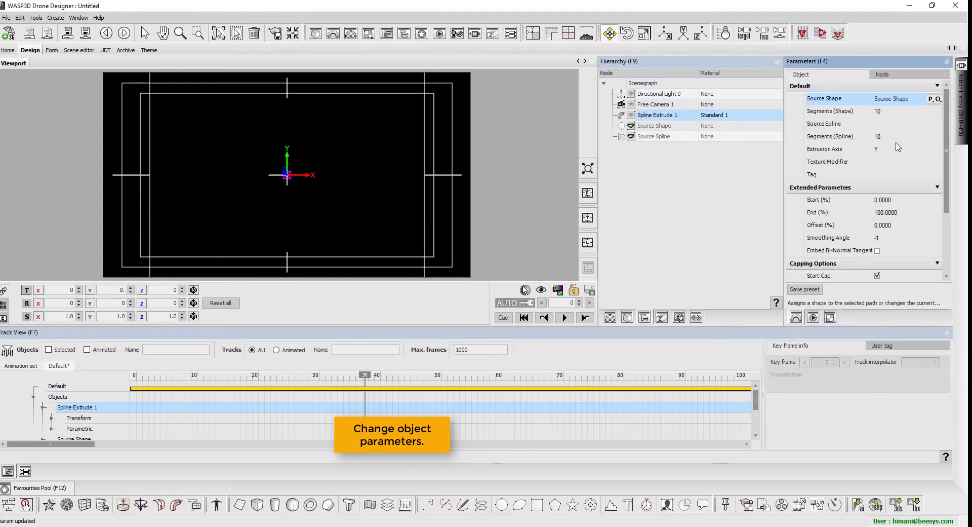
pyautogui.click(919, 126)
pyautogui.click(938, 124)
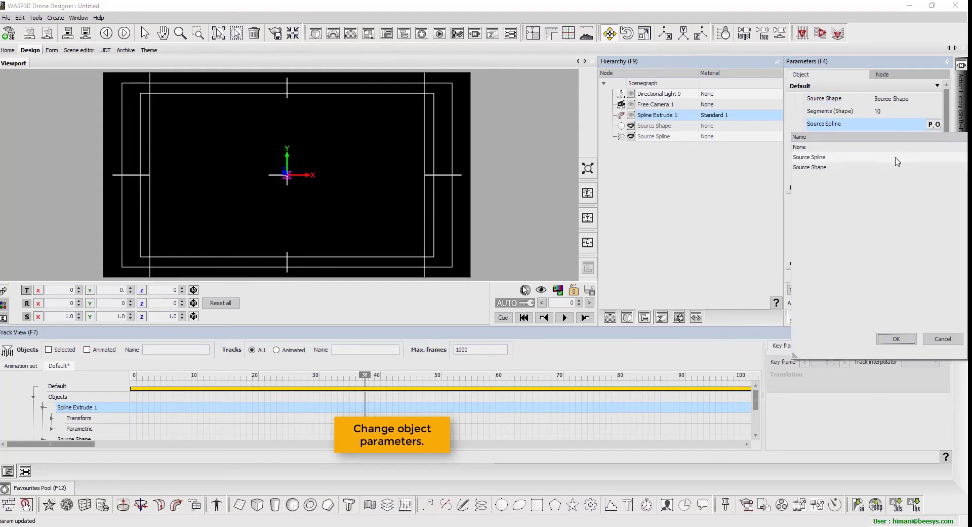
pyautogui.click(895, 159)
pyautogui.doubleClick(896, 160)
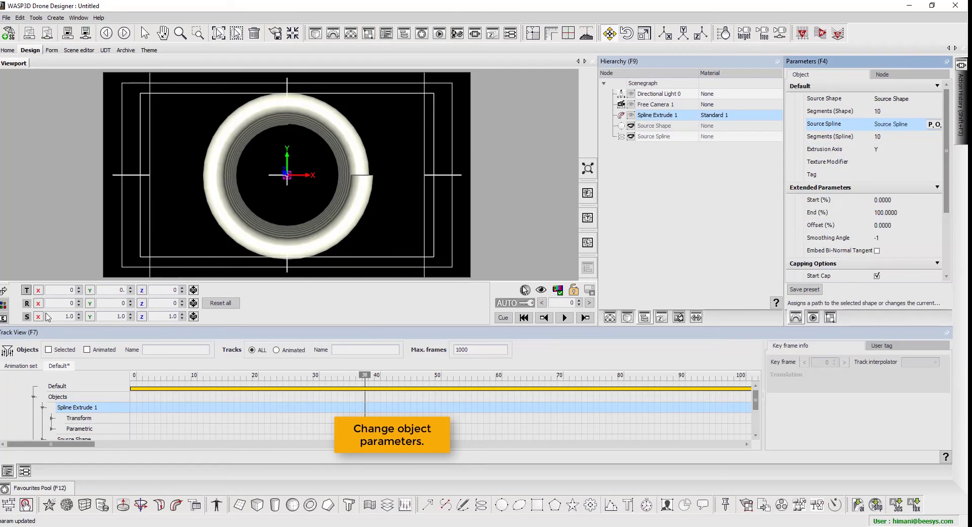
# Step: Rotate the extruded coil 90° on X, raise it to Y 191, and shrink Source Shape's radius to 9
pyautogui.moveTo(72, 305); pyautogui.dragTo(256, 249)
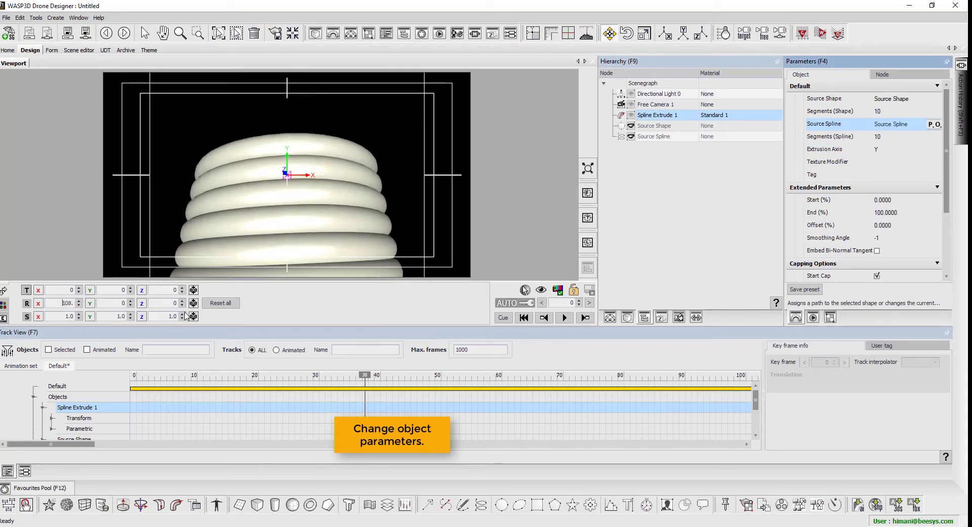
pyautogui.doubleClick(66, 304)
pyautogui.press('Return')
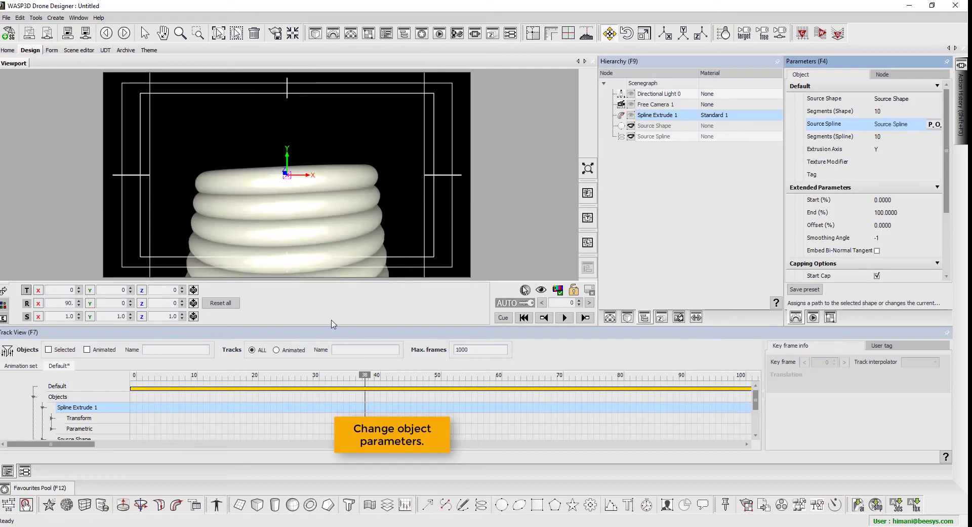
pyautogui.click(120, 290)
pyautogui.moveTo(120, 291); pyautogui.dragTo(140, 283)
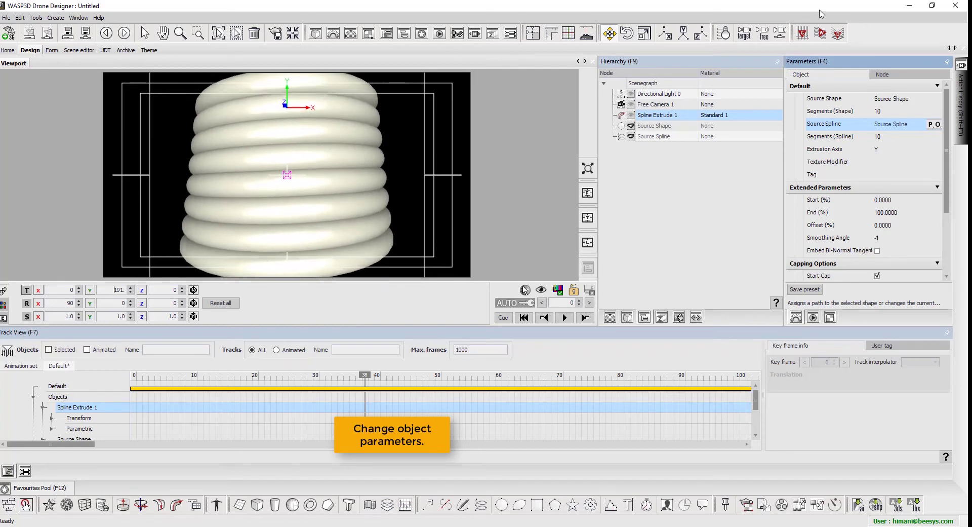
pyautogui.click(680, 127)
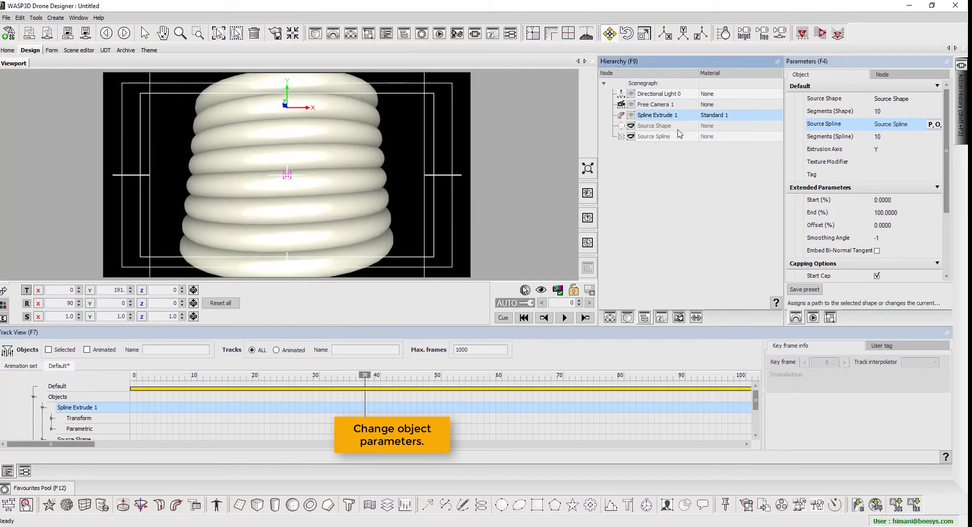
pyautogui.moveTo(884, 98); pyautogui.dragTo(863, 95)
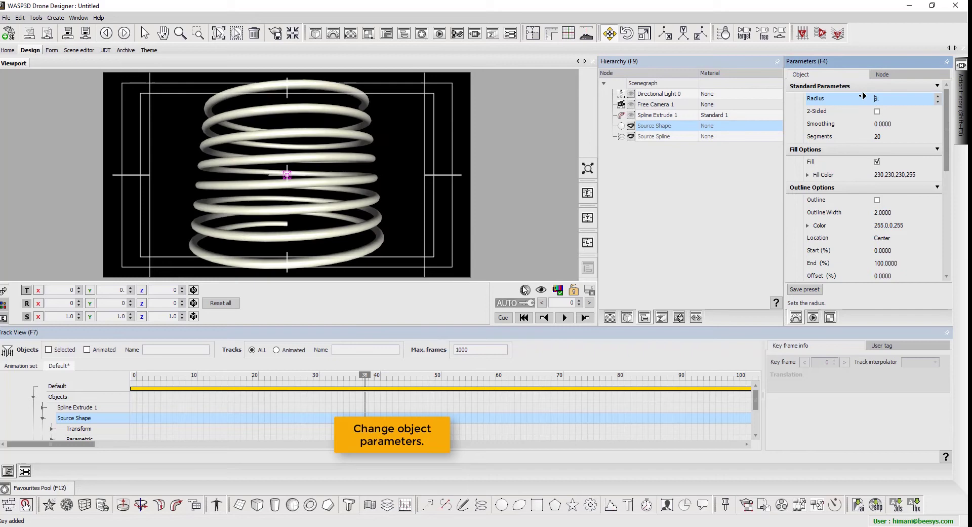
# Step: Add a rectangle with width 20 and height 25
pyautogui.click(539, 508)
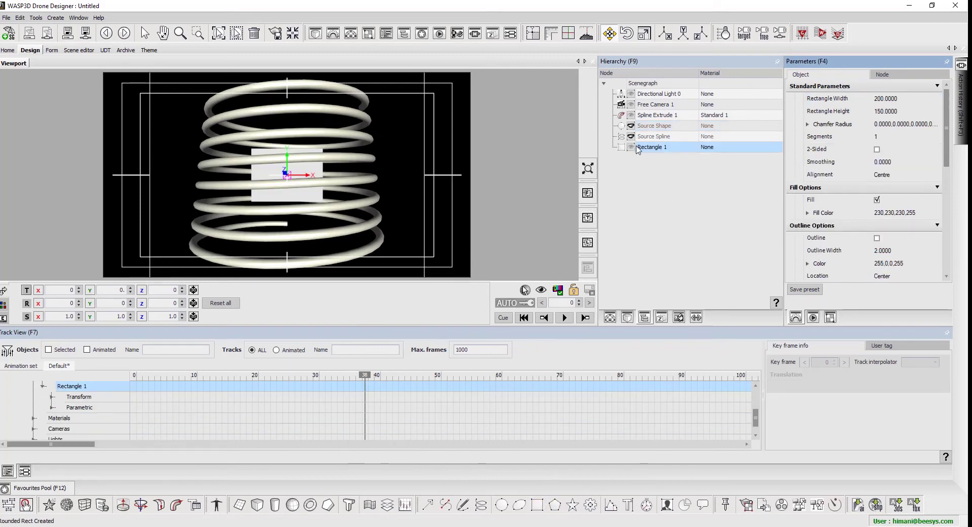
pyautogui.click(880, 99)
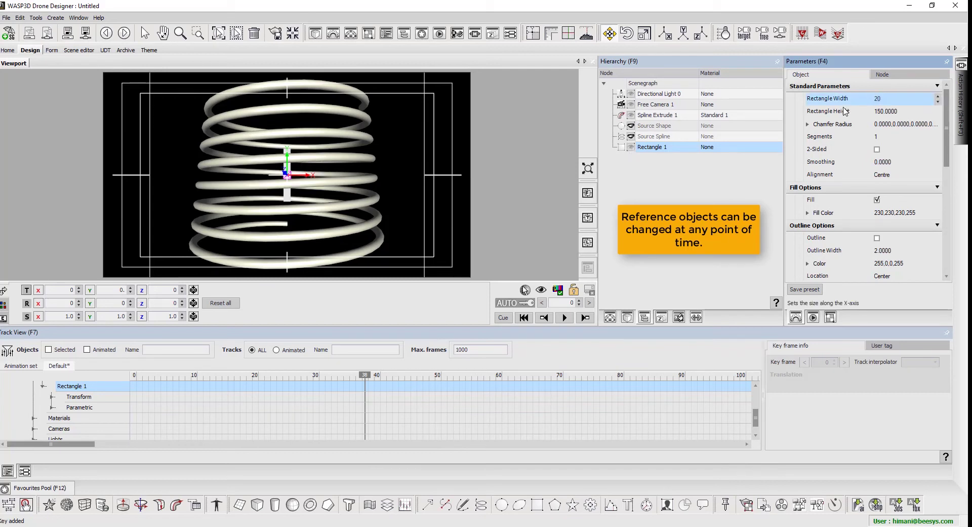
pyautogui.click(831, 112)
pyautogui.write('2')
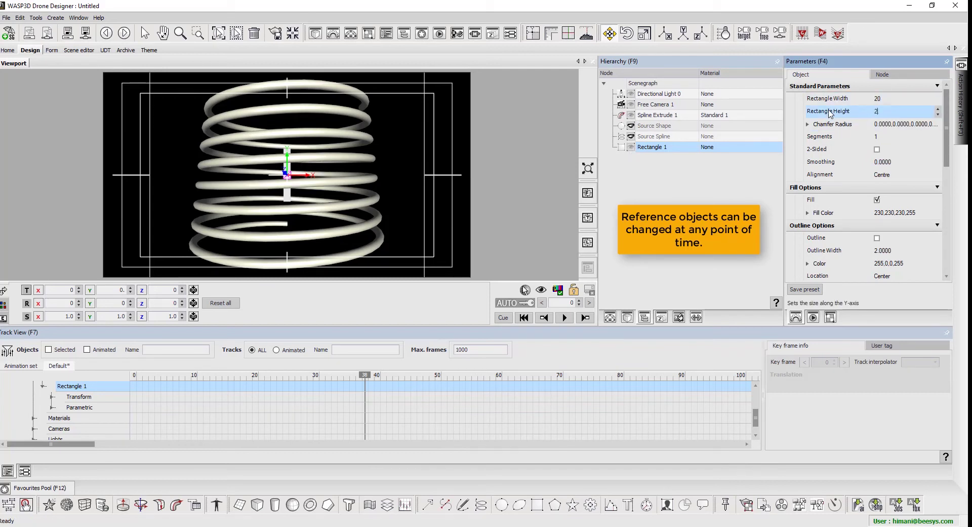
pyautogui.write('5')
pyautogui.press('Return')
# Step: Set Rectangle 1 as Spline Extrude 1's source shape
pyautogui.click(663, 116)
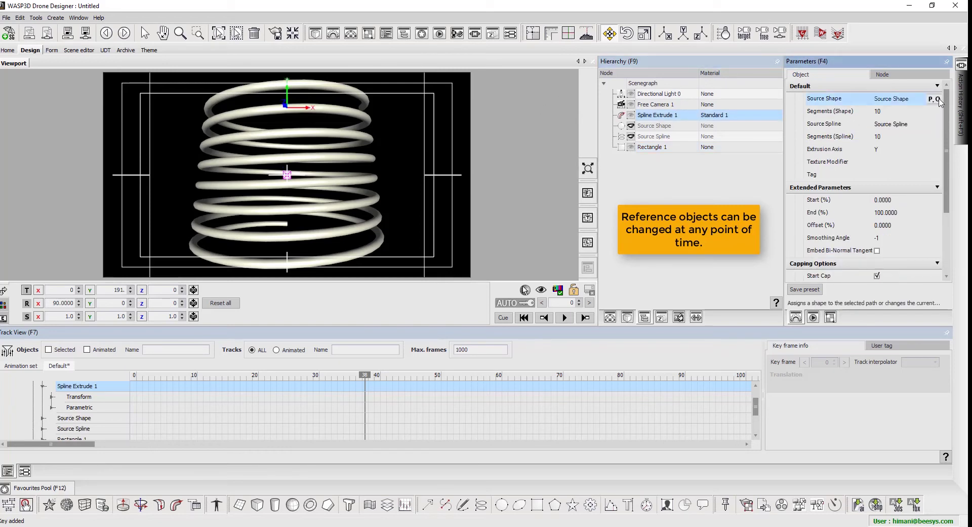
pyautogui.click(937, 103)
pyautogui.doubleClick(856, 156)
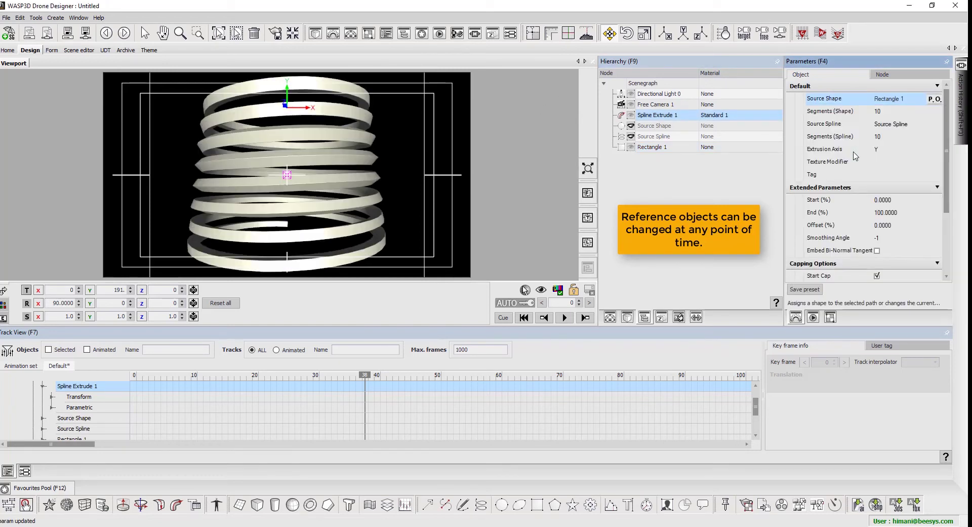
# Step: Hide the timeline and lower the segment counts of Source Shape and Source Spline
pyautogui.click(633, 146)
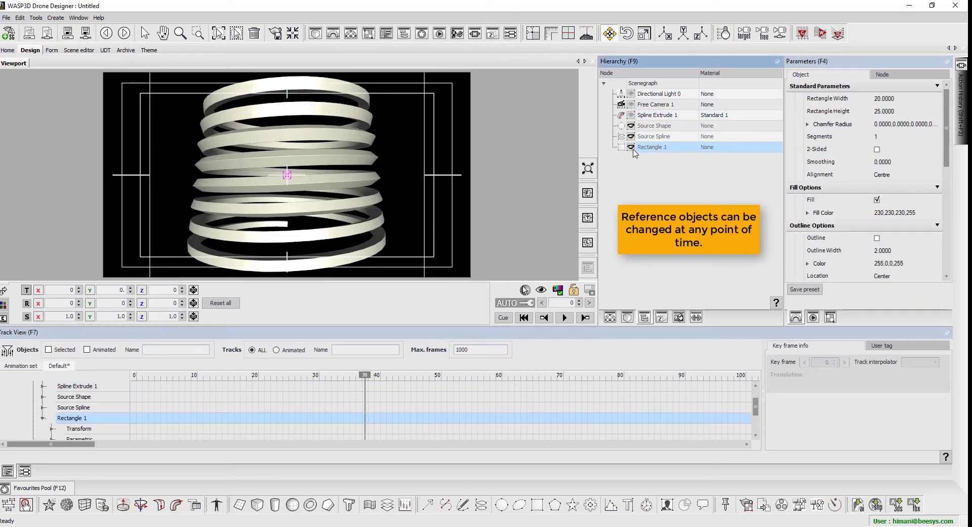
pyautogui.click(947, 332)
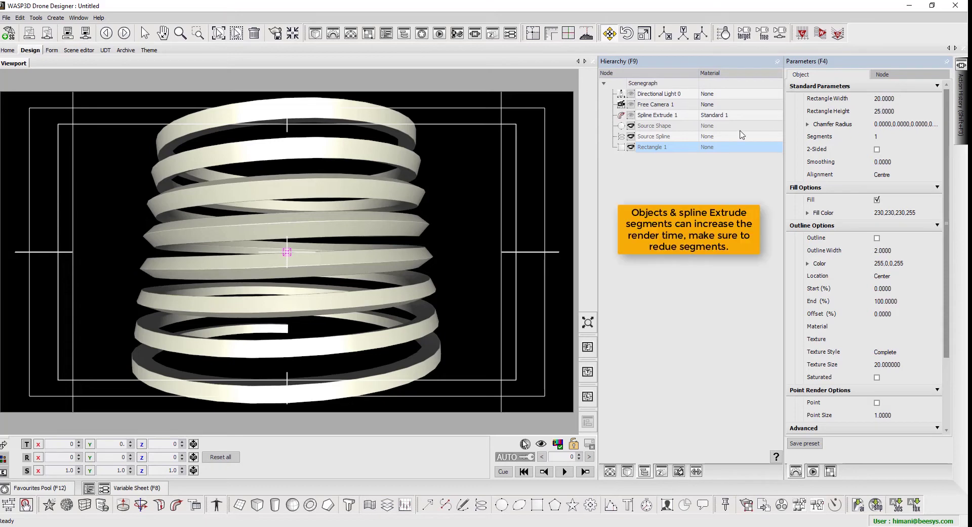
pyautogui.click(678, 130)
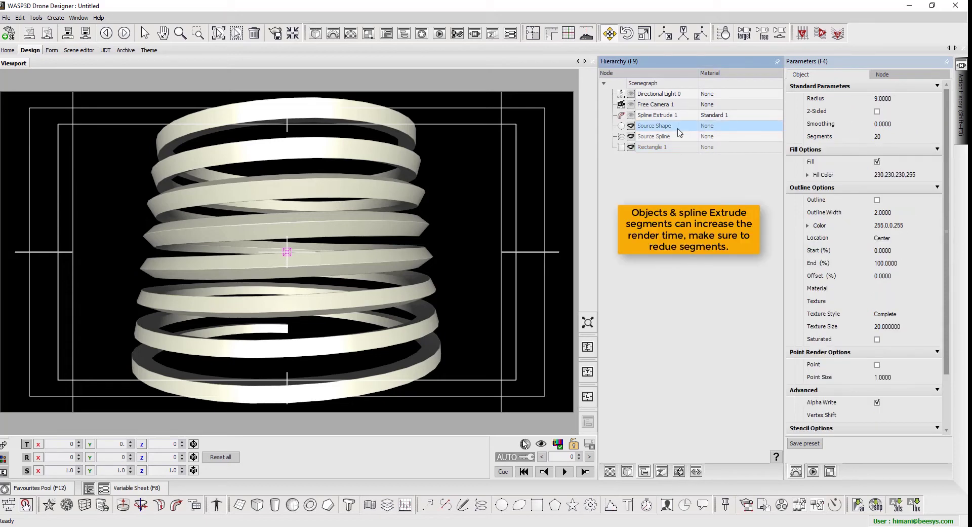
pyautogui.moveTo(884, 136); pyautogui.dragTo(865, 137)
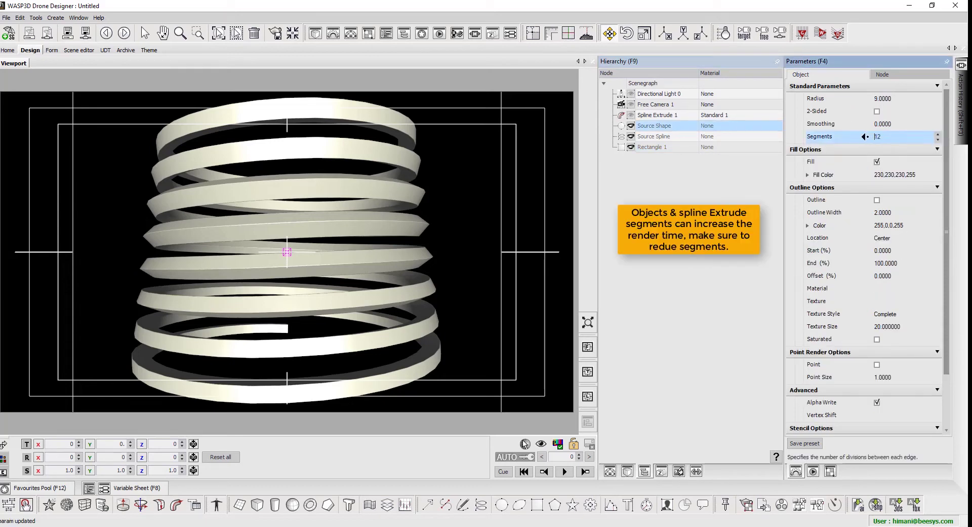
pyautogui.click(673, 137)
pyautogui.click(884, 150)
pyautogui.doubleClick(874, 149)
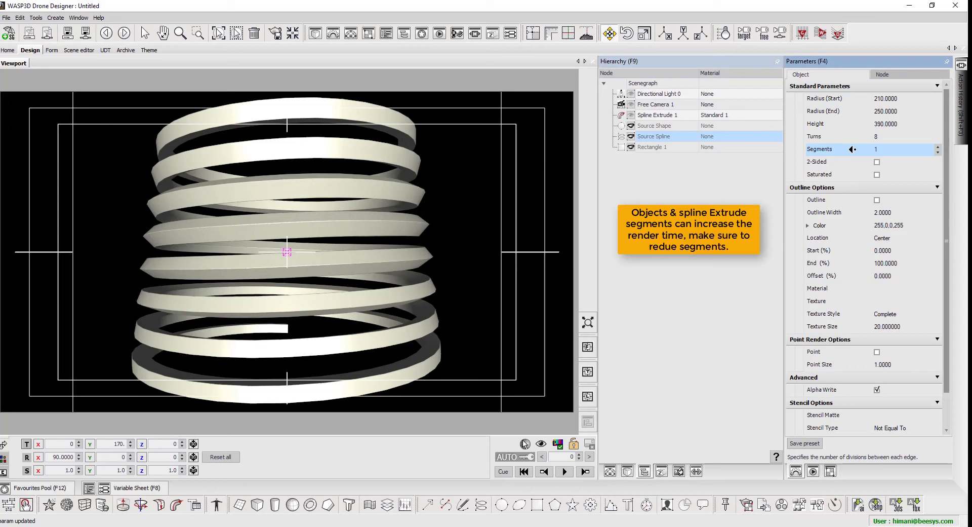
pyautogui.click(674, 147)
# Step: Set Spline Extrude 1's spline segments to 7
pyautogui.click(684, 118)
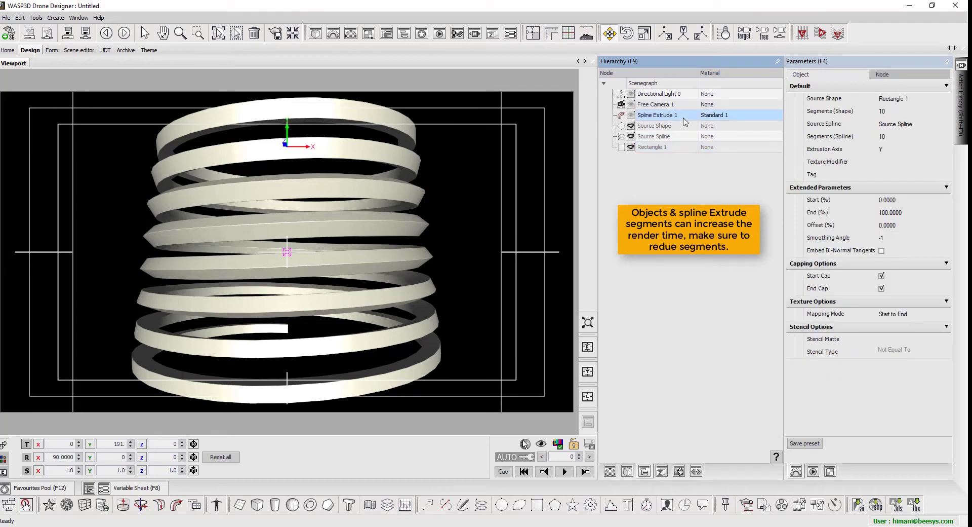
pyautogui.moveTo(887, 137); pyautogui.dragTo(880, 136)
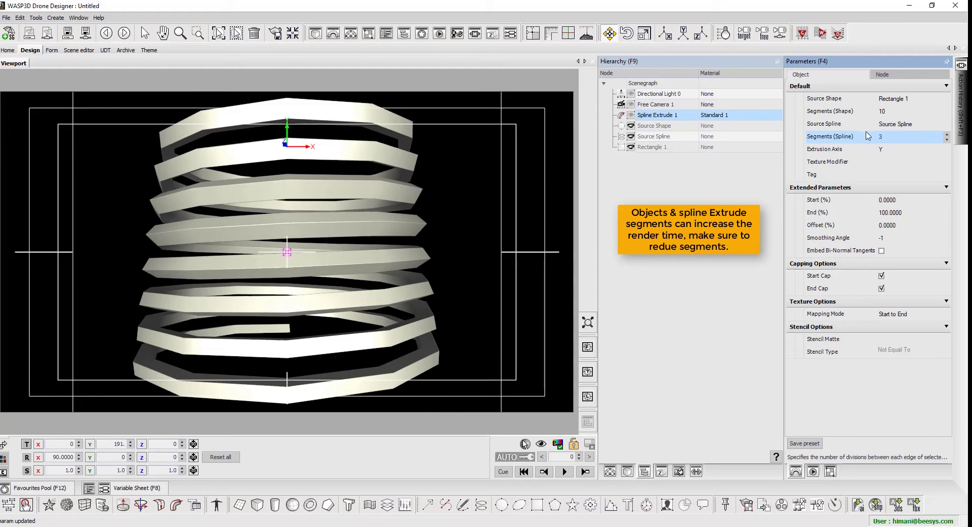
pyautogui.click(888, 136)
pyautogui.scroll(3, 889, 137)
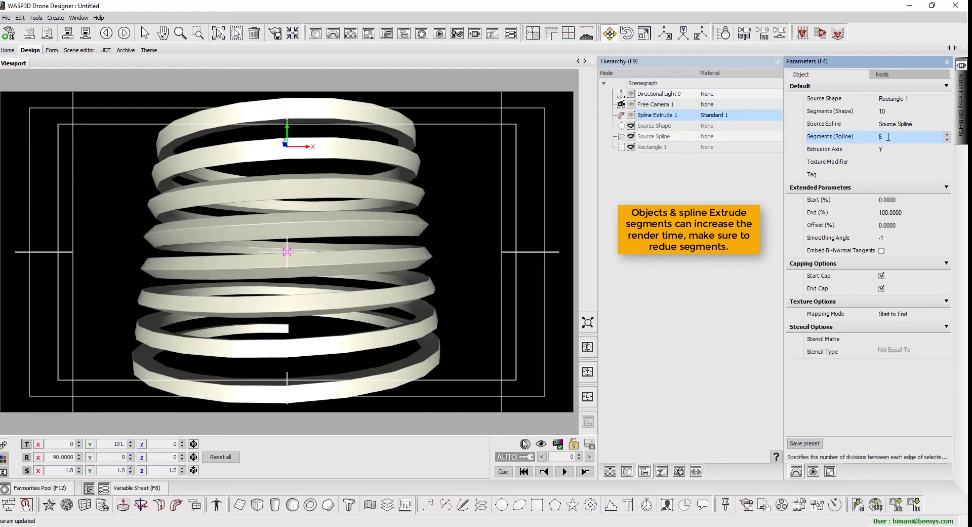
pyautogui.press('BackSpace')
pyautogui.write('8')
pyautogui.press('BackSpace')
pyautogui.write('7')
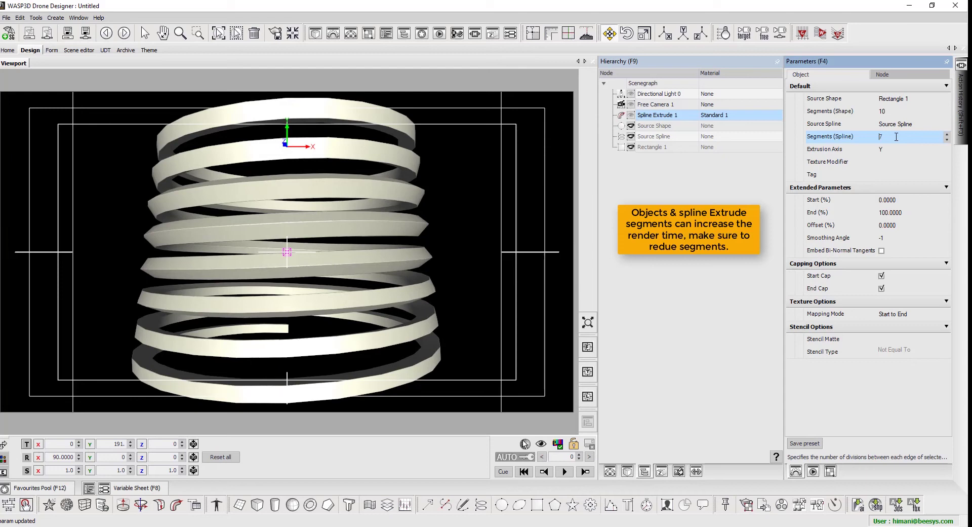
pyautogui.click(894, 149)
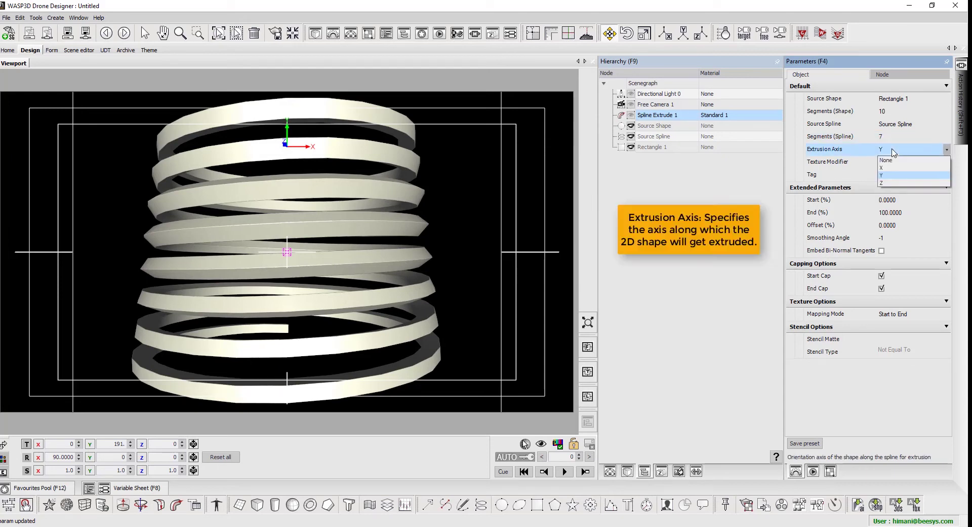
pyautogui.click(894, 169)
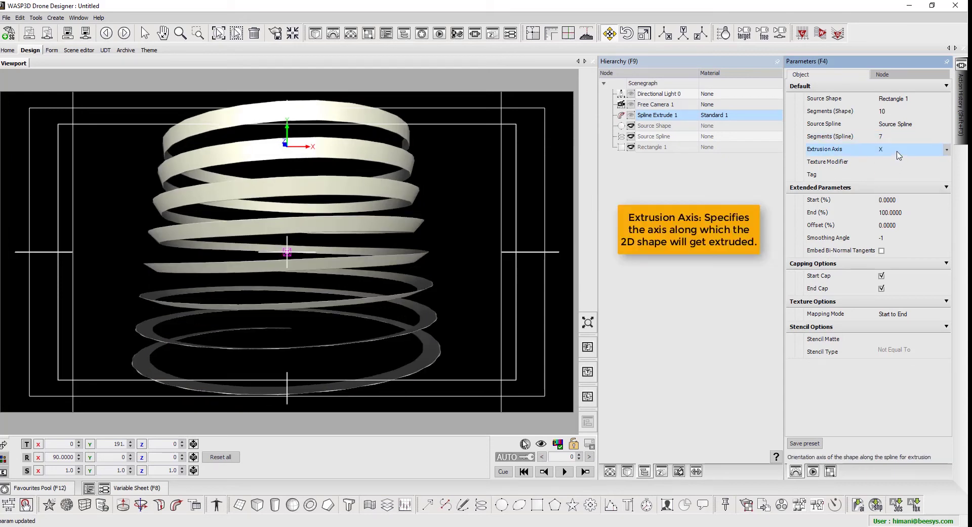
pyautogui.click(897, 151)
pyautogui.click(892, 175)
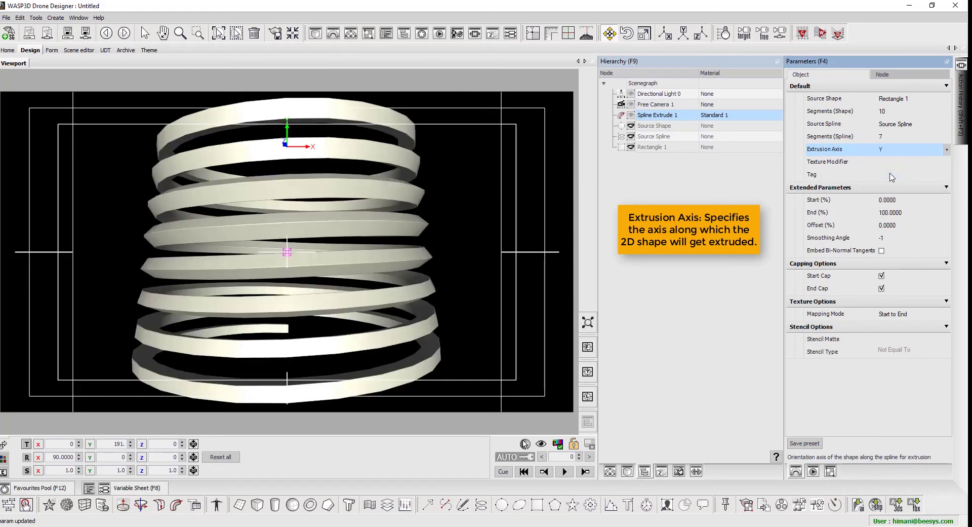
pyautogui.click(901, 152)
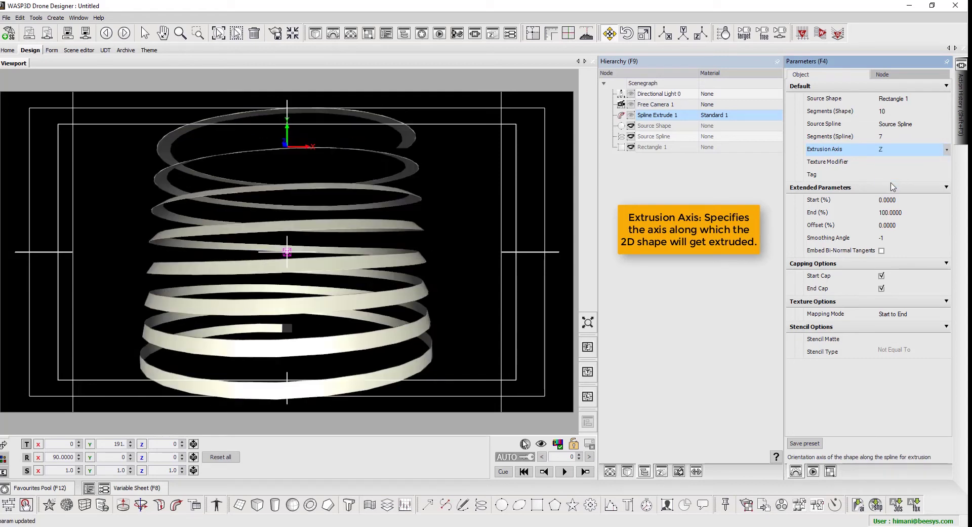
pyautogui.click(896, 150)
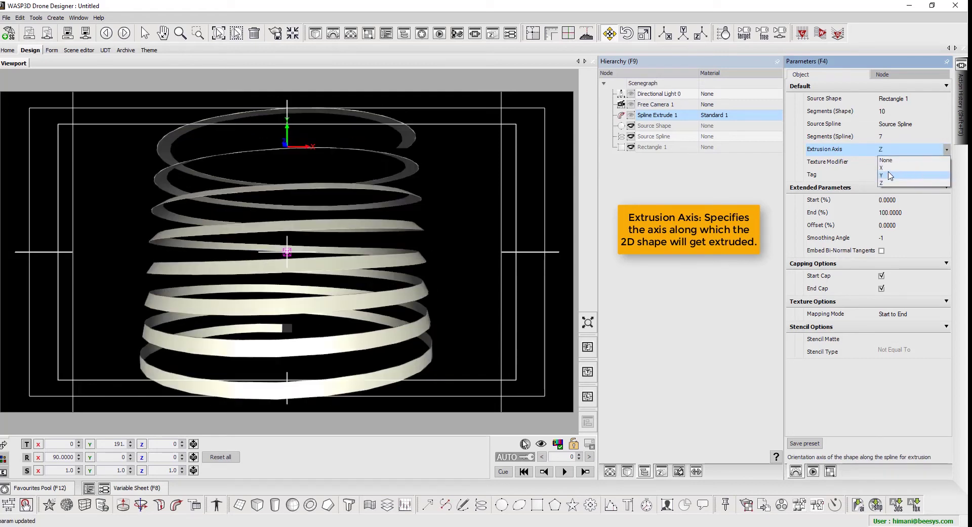
pyautogui.click(890, 176)
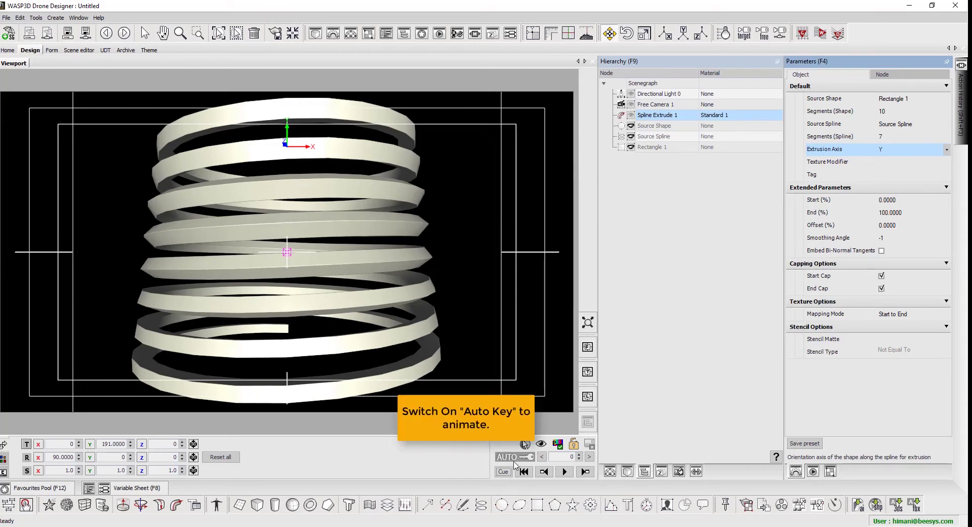
# Step: With auto-key on, animate Start (%) up and back to 0, then preview playback
pyautogui.click(516, 459)
pyautogui.moveTo(896, 199); pyautogui.dragTo(965, 187)
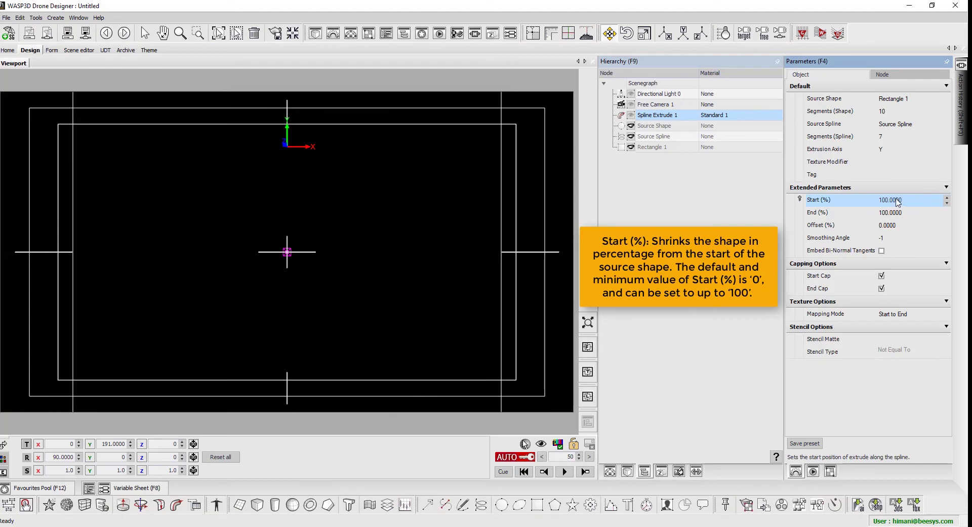
pyautogui.moveTo(892, 198); pyautogui.dragTo(801, 199)
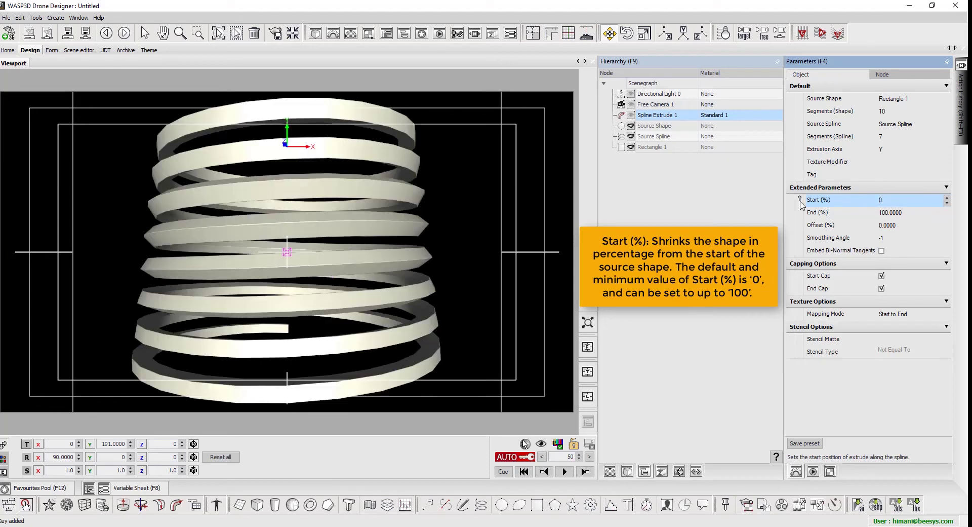
pyautogui.click(503, 471)
pyautogui.click(564, 471)
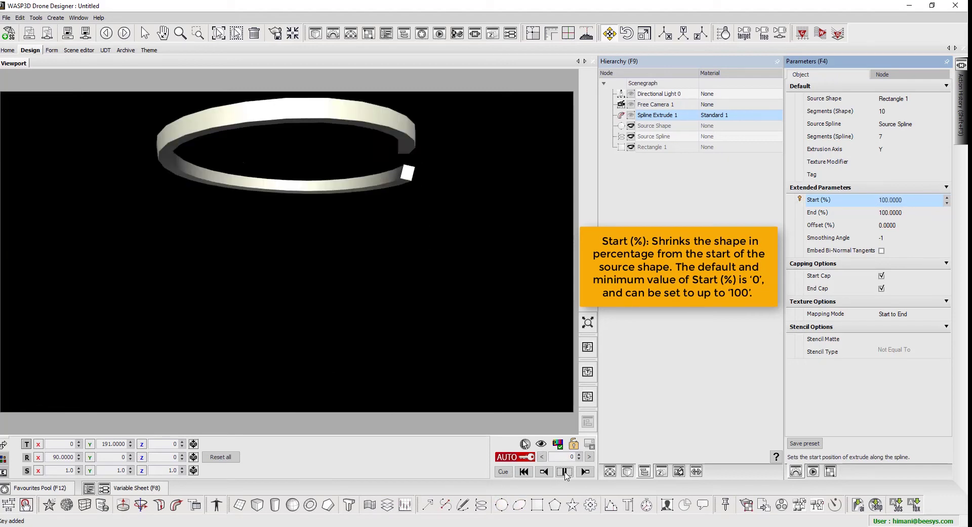
pyautogui.click(565, 471)
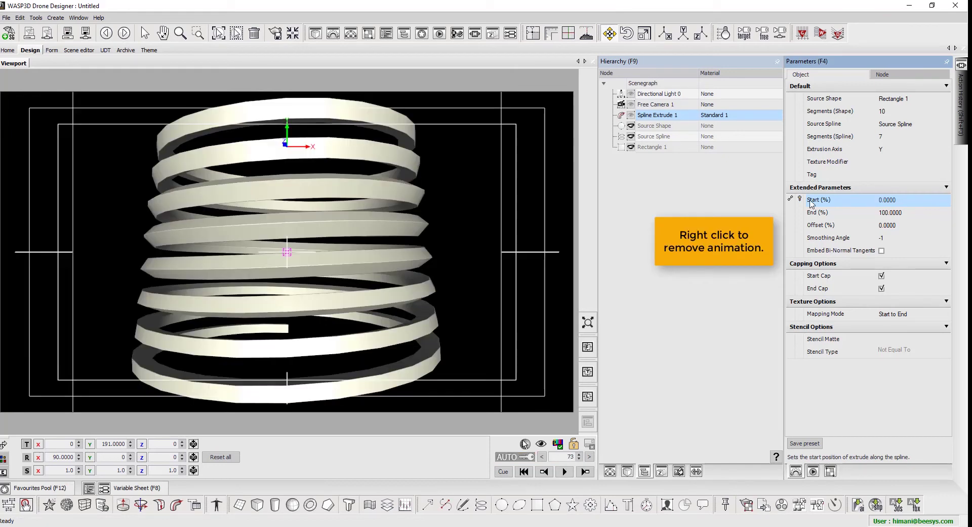
# Step: Remove all Start (%) keys, return to frame 0, and re-enable auto-key
pyautogui.rightClick(812, 202)
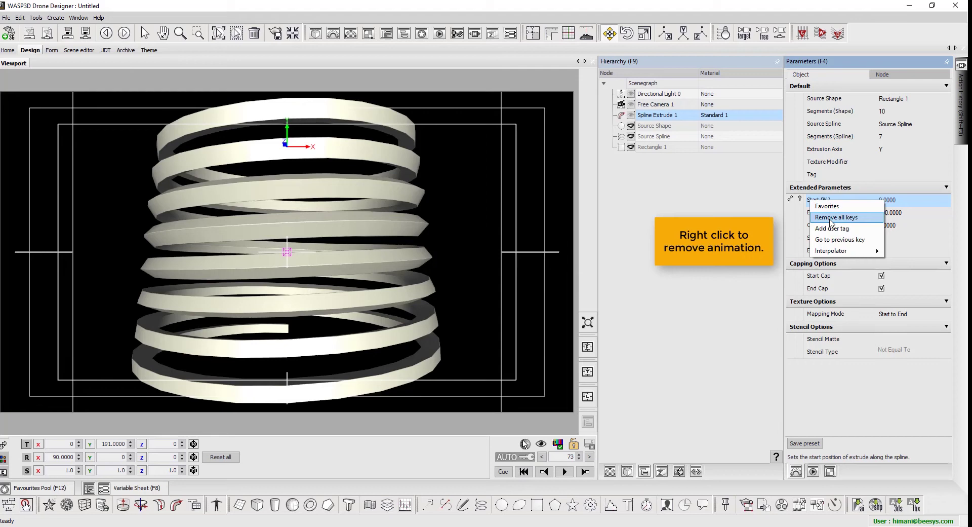
pyautogui.click(835, 217)
pyautogui.click(500, 472)
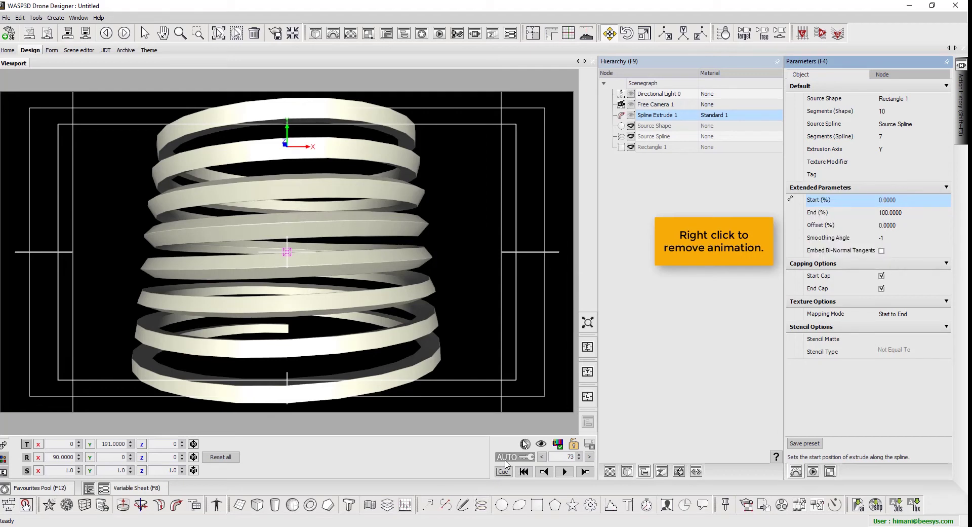
pyautogui.click(506, 459)
# Step: Key End (%) at 0, then at 100 later on the timeline
pyautogui.click(899, 217)
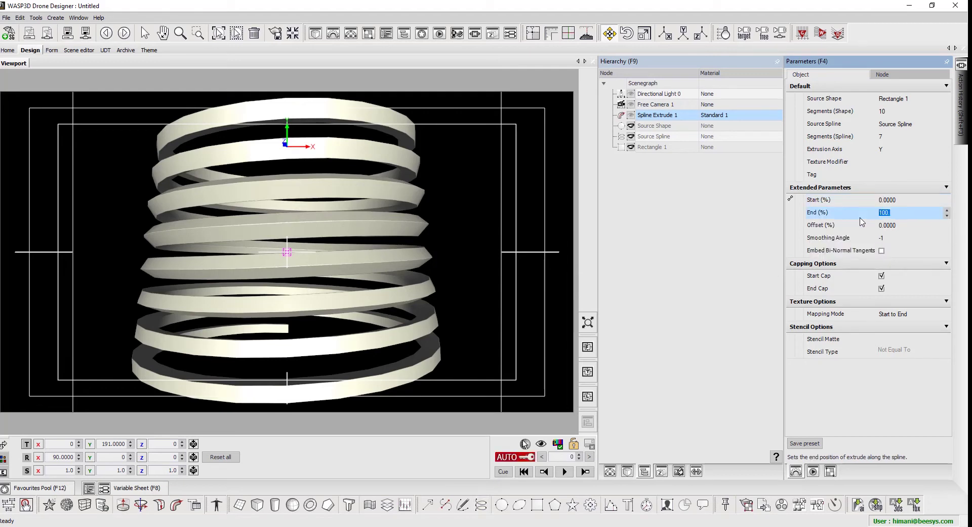
pyautogui.write('0')
pyautogui.press('Return')
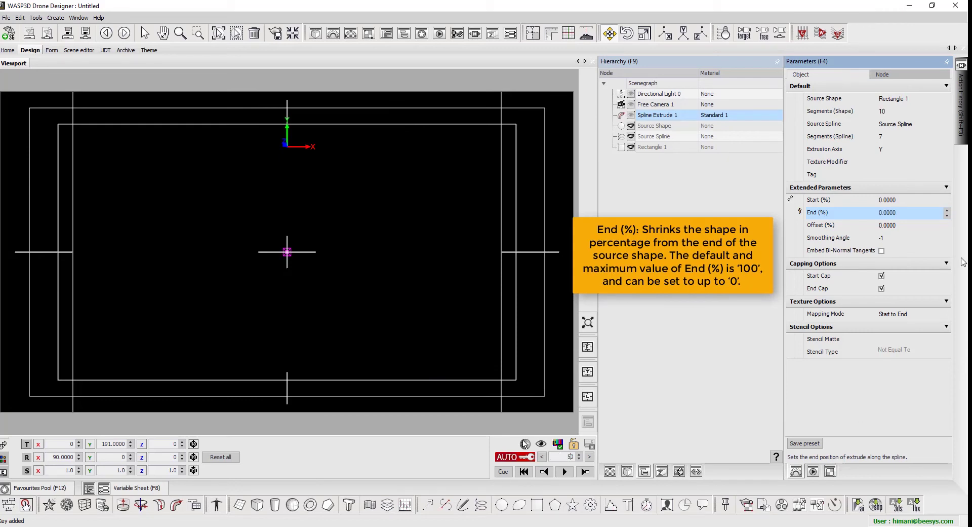
pyautogui.moveTo(905, 216); pyautogui.dragTo(933, 215)
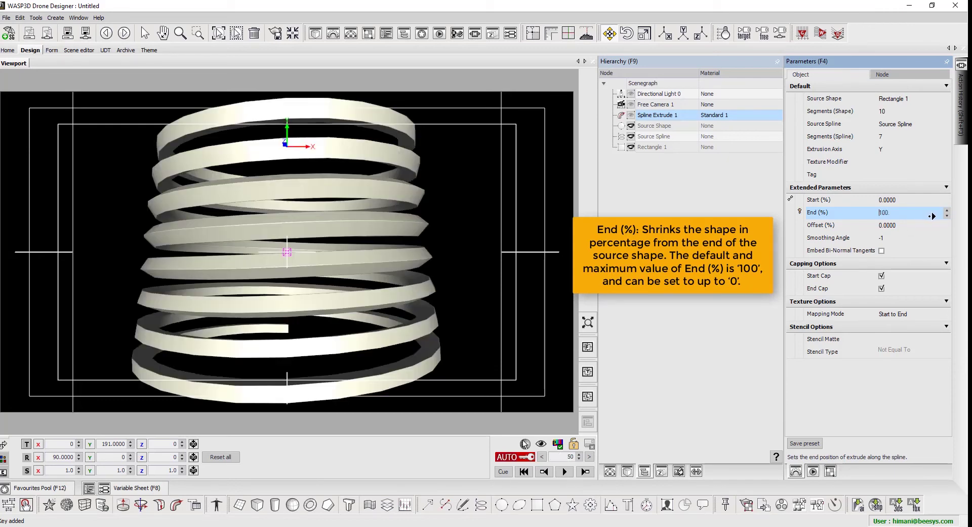
# Step: Play back the growing coil, then return to frame 0 and scrub to frame 23
pyautogui.click(503, 471)
pyautogui.click(563, 472)
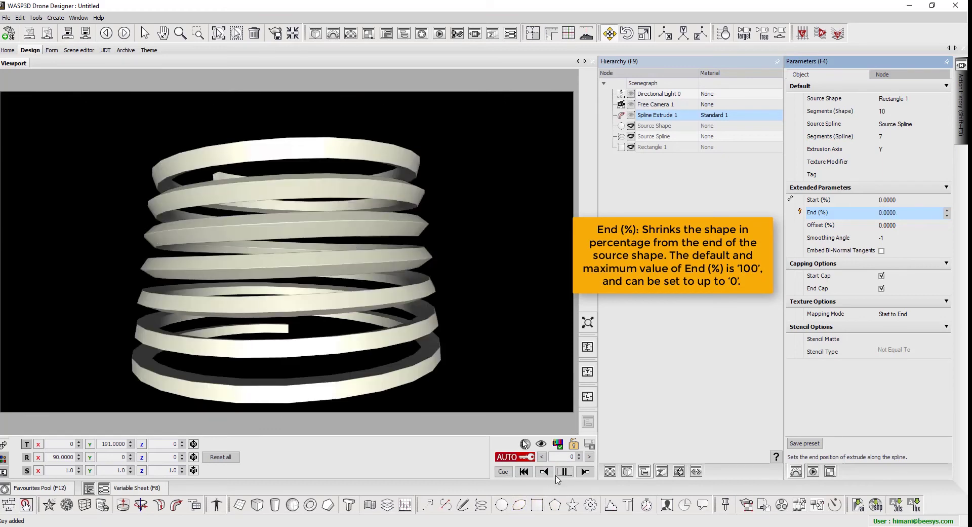
pyautogui.click(563, 472)
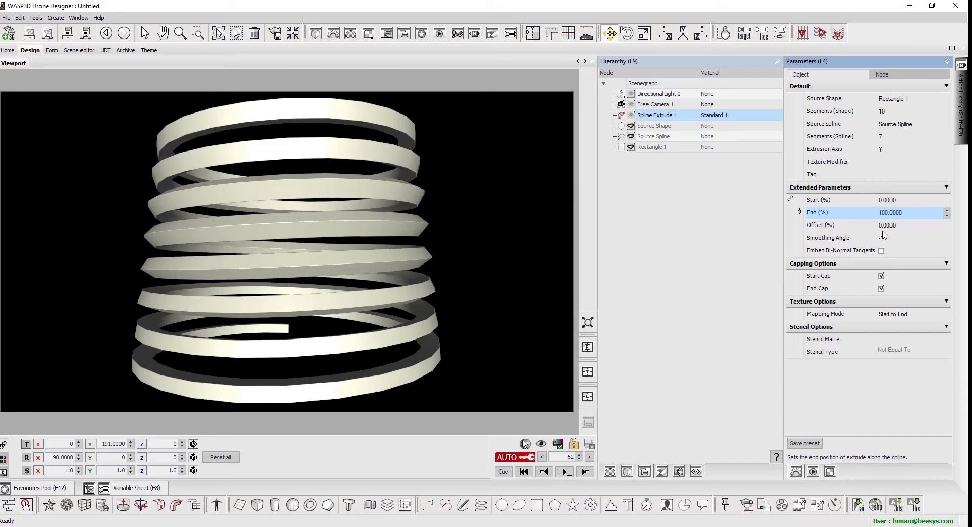
pyautogui.click(503, 471)
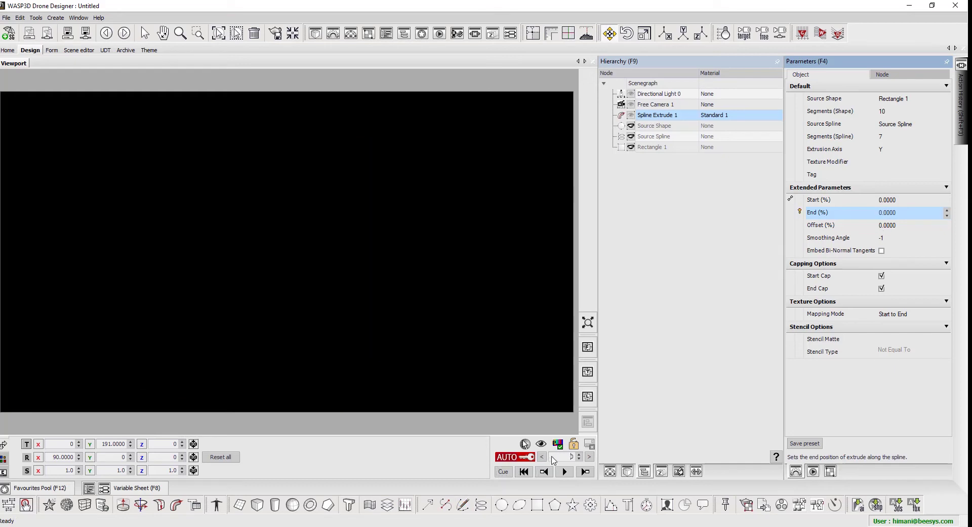
pyautogui.moveTo(610, 461)
pyautogui.mouseDown()
pyautogui.moveTo(627, 460)
pyautogui.moveTo(604, 461)
pyautogui.moveTo(618, 461)
pyautogui.mouseUp()
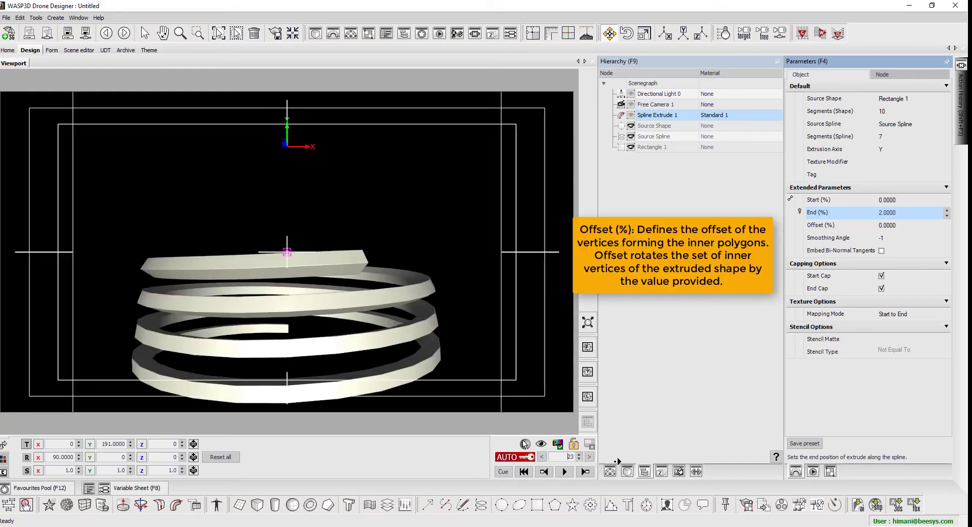
# Step: Key Offset (%) at 56, preview playback from the start, and turn auto-key off
pyautogui.moveTo(888, 229); pyautogui.dragTo(967, 224)
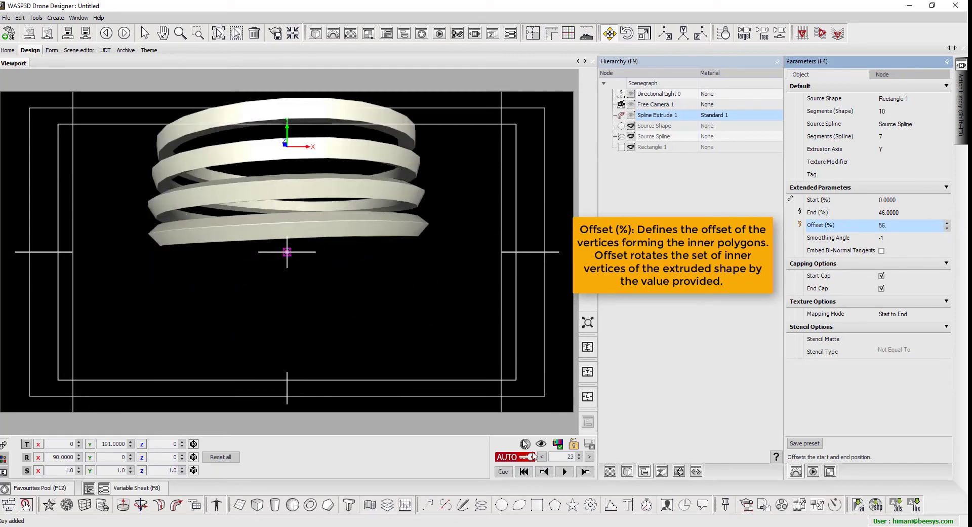
pyautogui.click(502, 471)
pyautogui.click(564, 471)
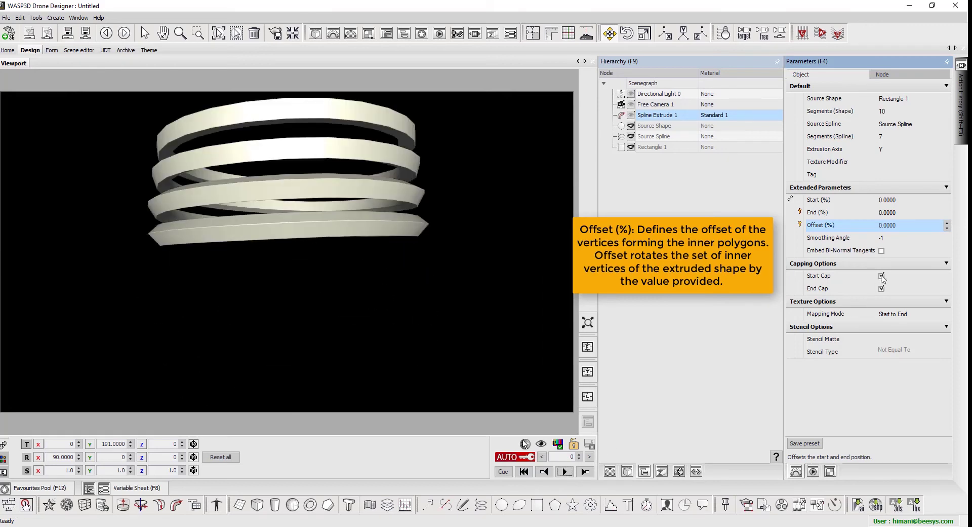
pyautogui.click(529, 454)
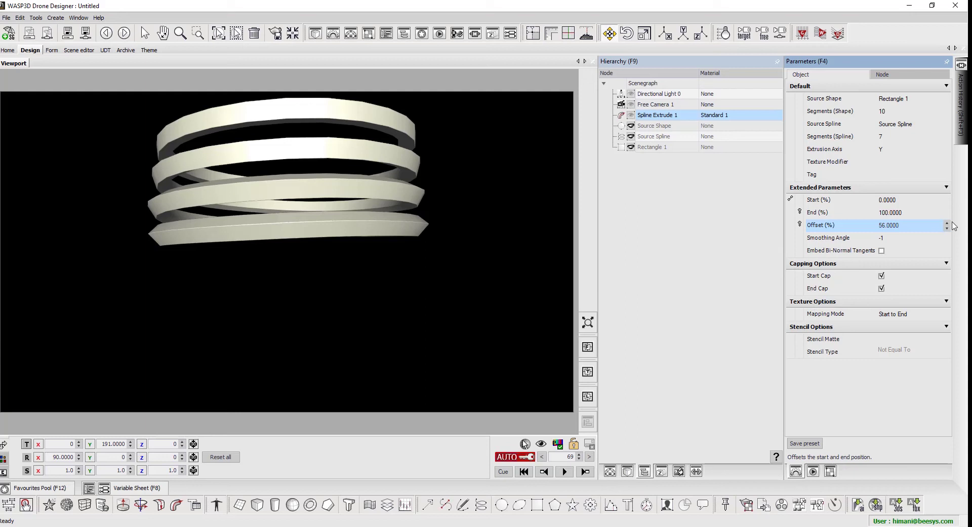
# Step: Adjust the Smoothing Angle, toggle Embed Bi-Normal Tangents, and try the start cap while tilting the coil
pyautogui.moveTo(889, 239); pyautogui.dragTo(834, 240)
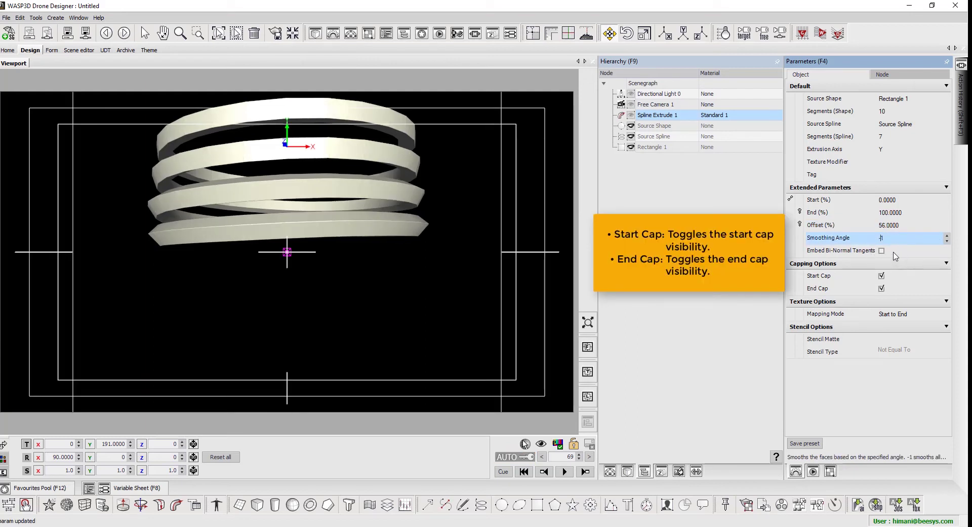
pyautogui.click(894, 254)
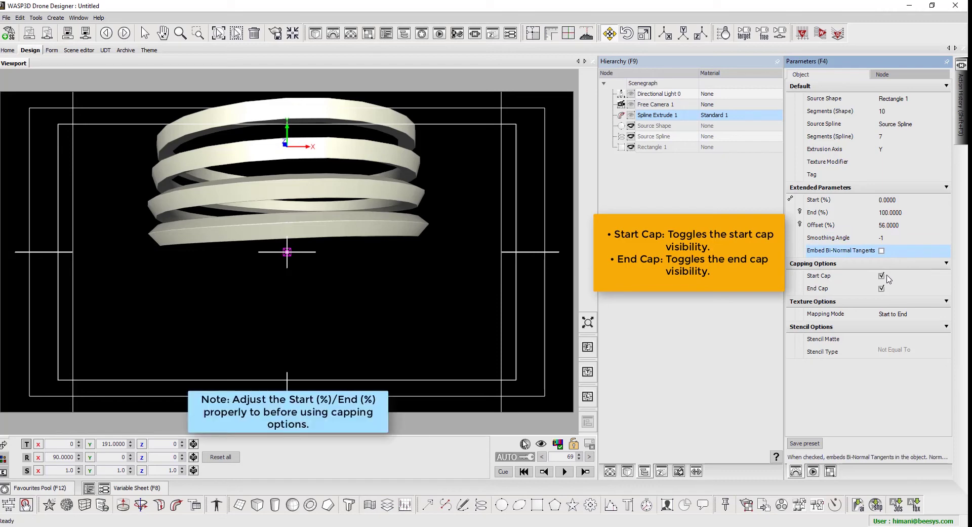
pyautogui.click(887, 276)
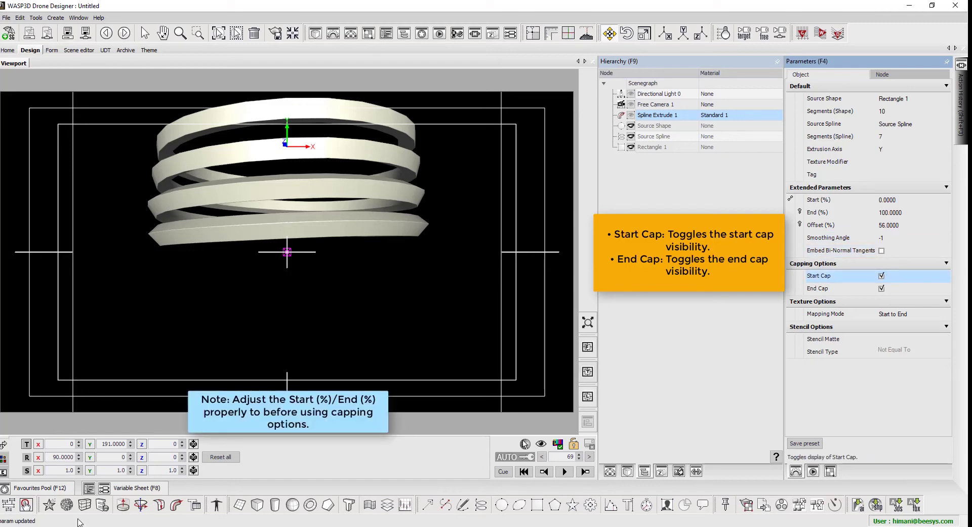
pyautogui.moveTo(78, 456); pyautogui.dragTo(276, 380)
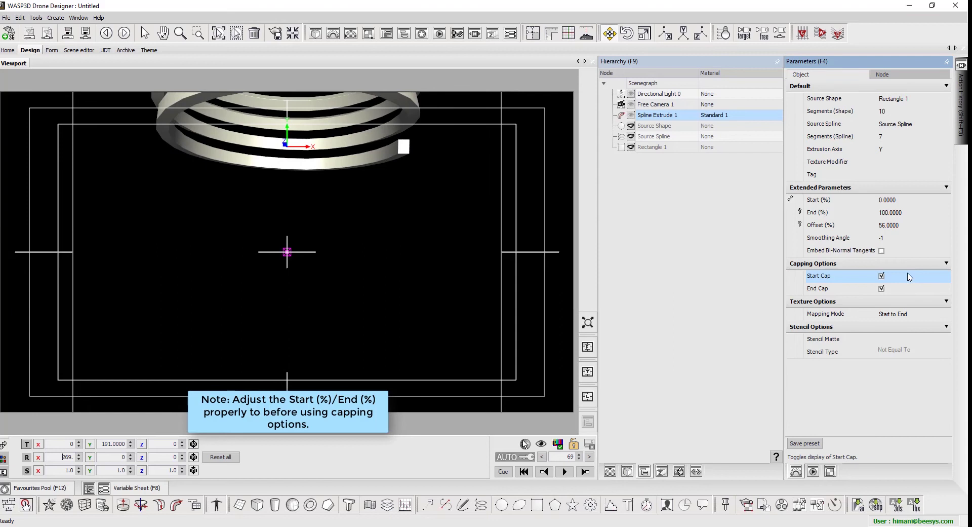
pyautogui.click(901, 279)
# Step: Reset the coil's X rotation, set it to 85°, and begin turning it on Y
pyautogui.rightClick(79, 458)
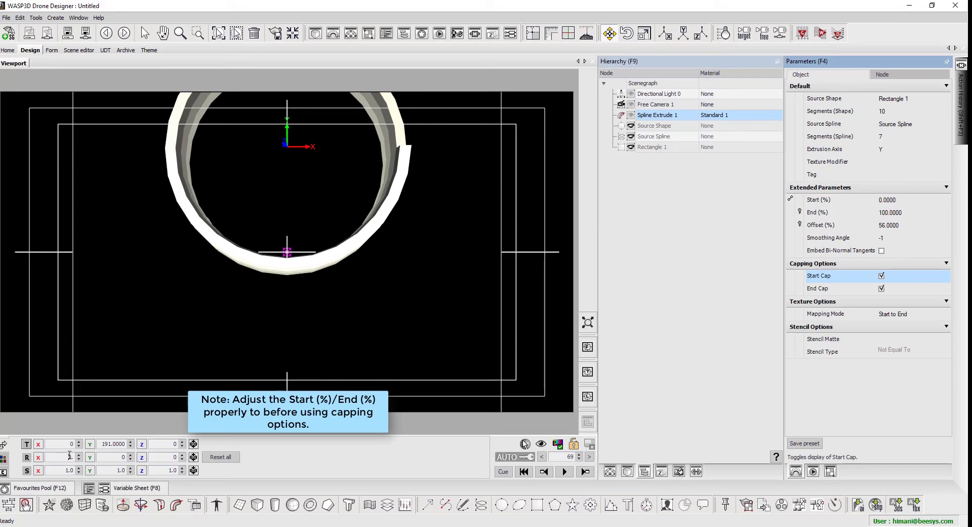
pyautogui.moveTo(68, 464); pyautogui.dragTo(31, 507)
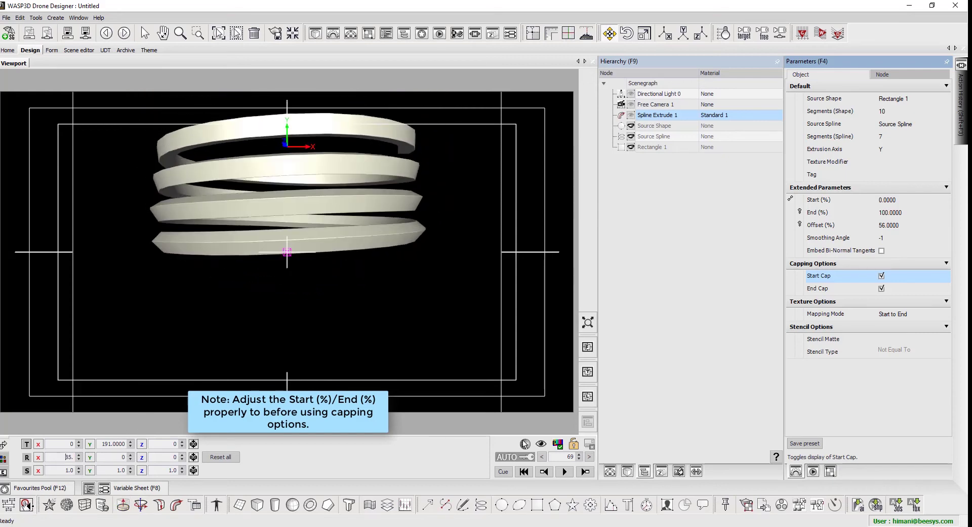
pyautogui.click(117, 454)
pyautogui.moveTo(118, 457); pyautogui.dragTo(256, 465)
# Step: Turn Start Cap and End Cap on, rotate the coil to 163° on Y, and open Mapping Mode
pyautogui.click(894, 279)
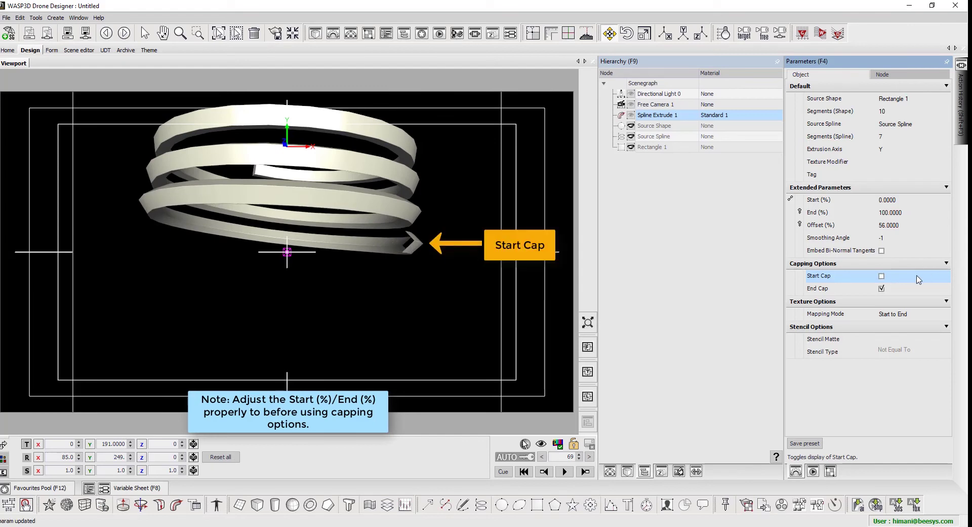
pyautogui.click(882, 276)
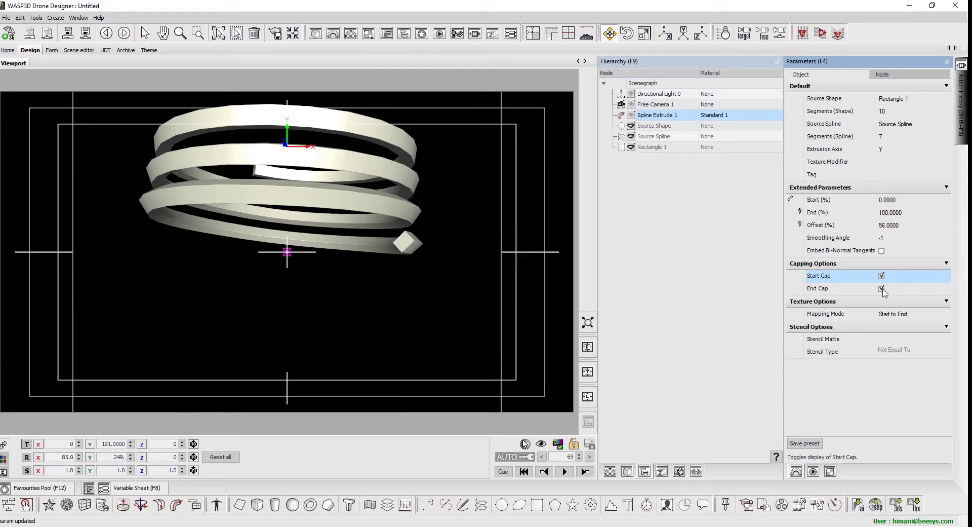
pyautogui.click(882, 289)
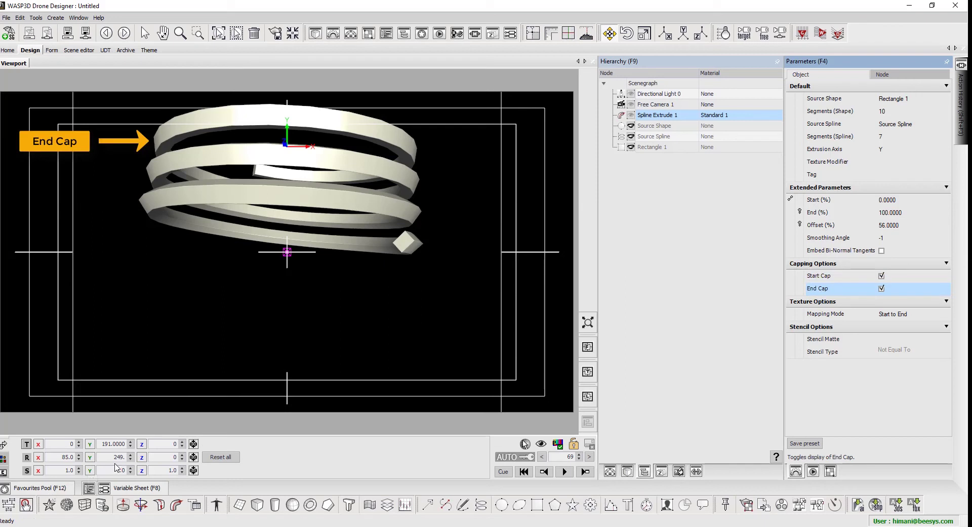
pyautogui.moveTo(88, 456); pyautogui.dragTo(51, 453)
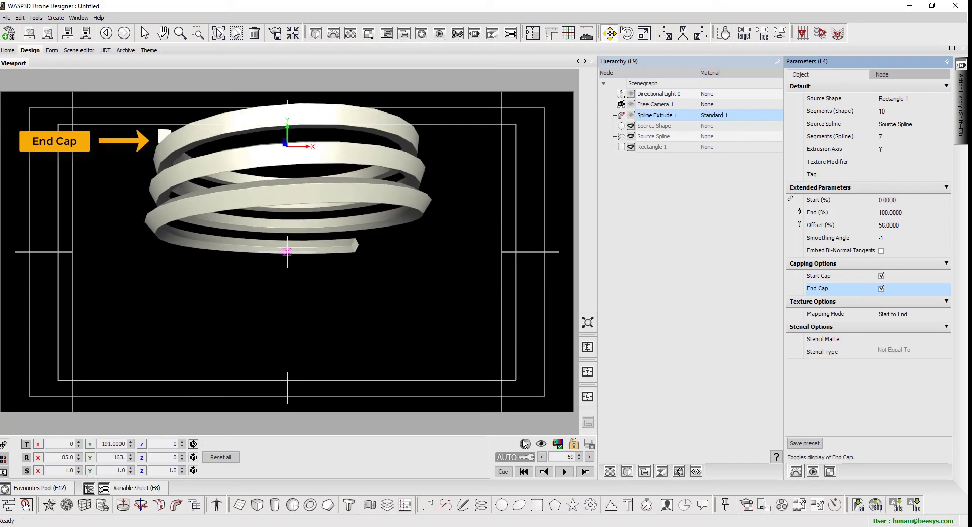
pyautogui.click(898, 288)
pyautogui.click(897, 288)
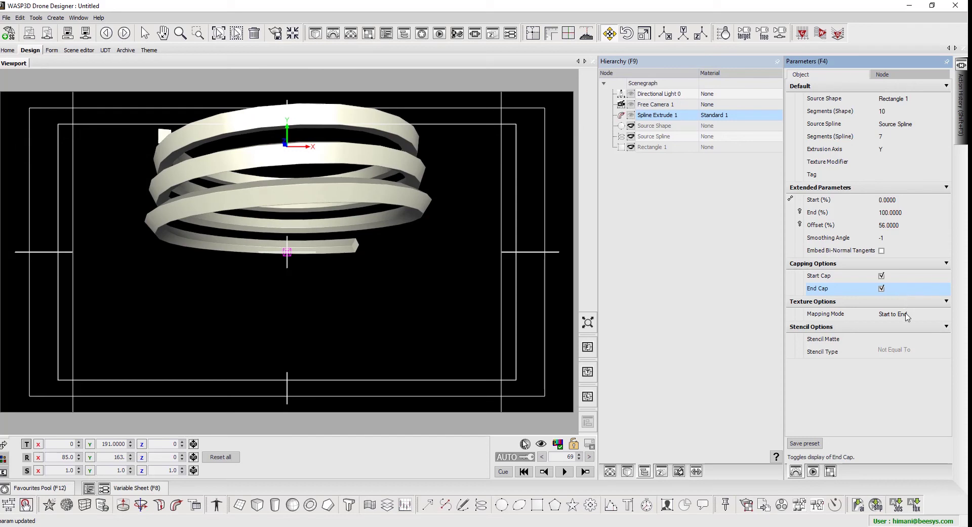
pyautogui.click(907, 317)
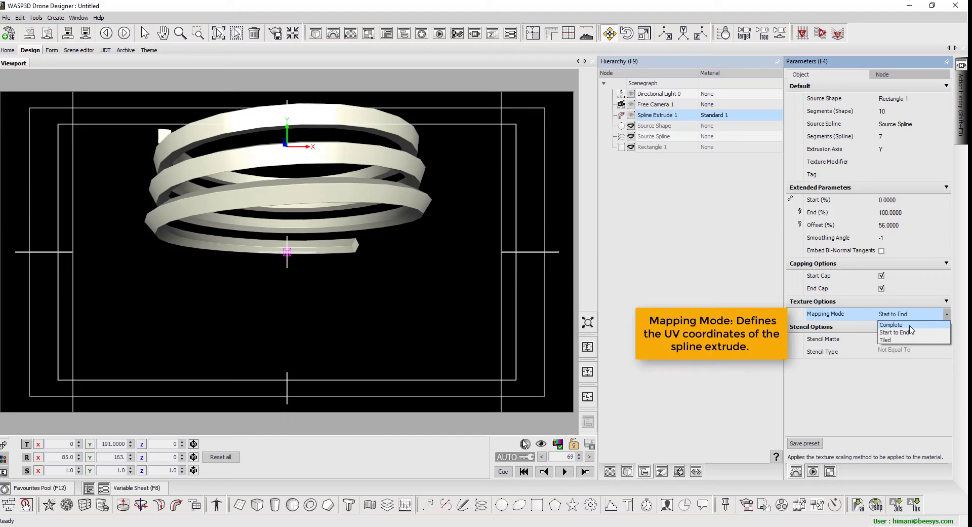
# Step: Try Mapping Mode Complete, then set it back to Start to End
pyautogui.click(911, 326)
pyautogui.click(915, 319)
pyautogui.click(911, 331)
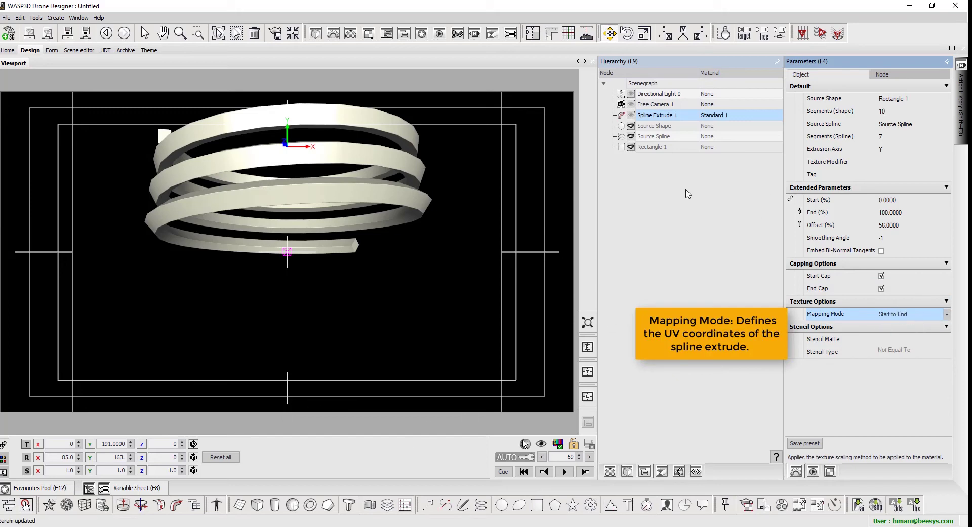
# Step: Reset Offset (%) to 0 and replay the growth from the first frame
pyautogui.rightClick(818, 223)
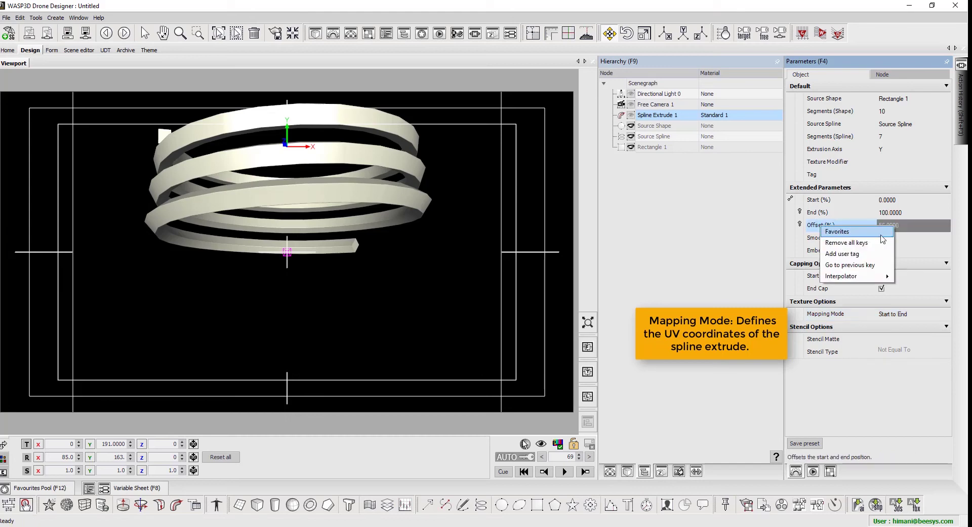
pyautogui.click(868, 243)
pyautogui.click(504, 472)
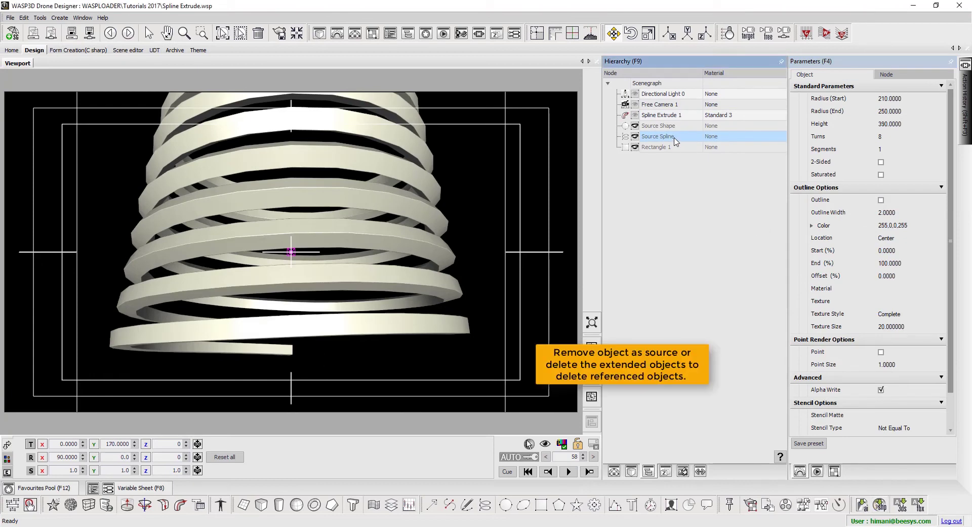
# Step: Delete Source Spline, widening the Referenced objects warning to read it before confirming with OK
pyautogui.press('Delete')
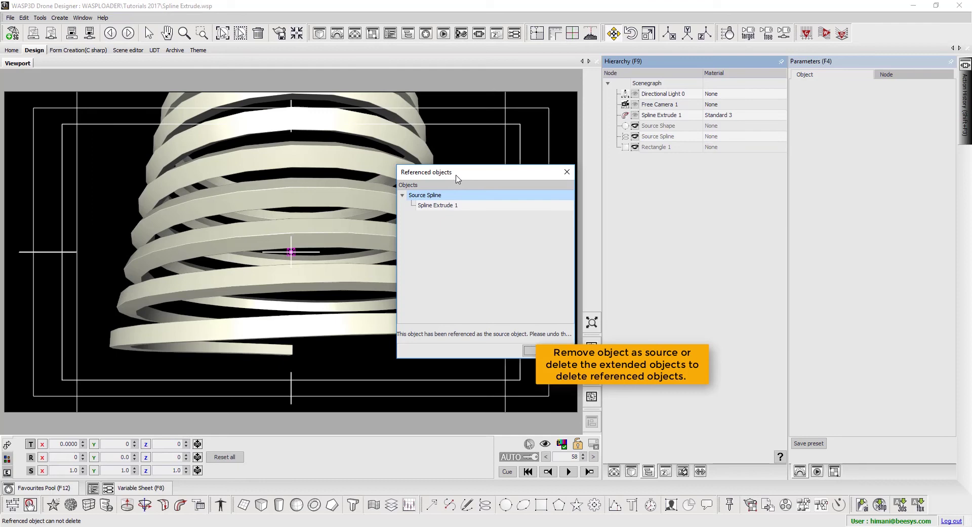
pyautogui.moveTo(458, 179); pyautogui.dragTo(480, 174)
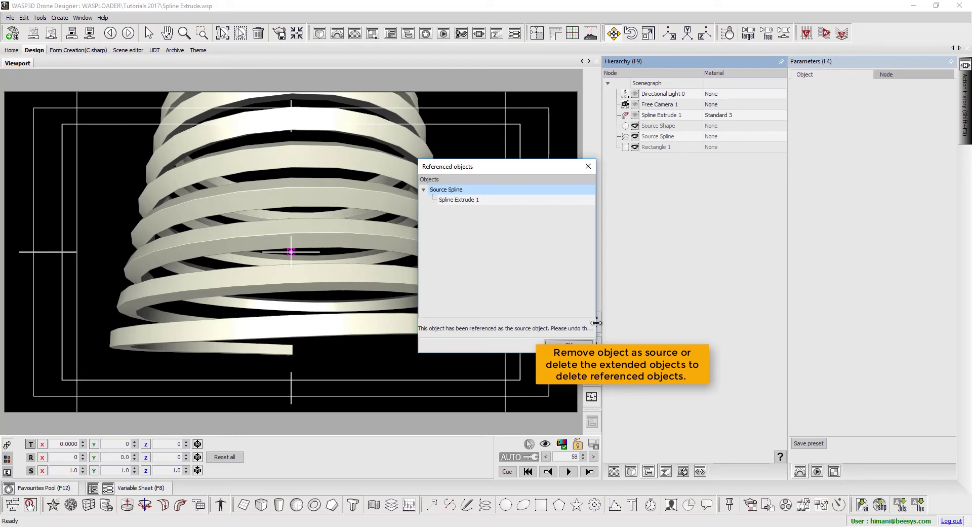
pyautogui.moveTo(596, 323); pyautogui.dragTo(775, 306)
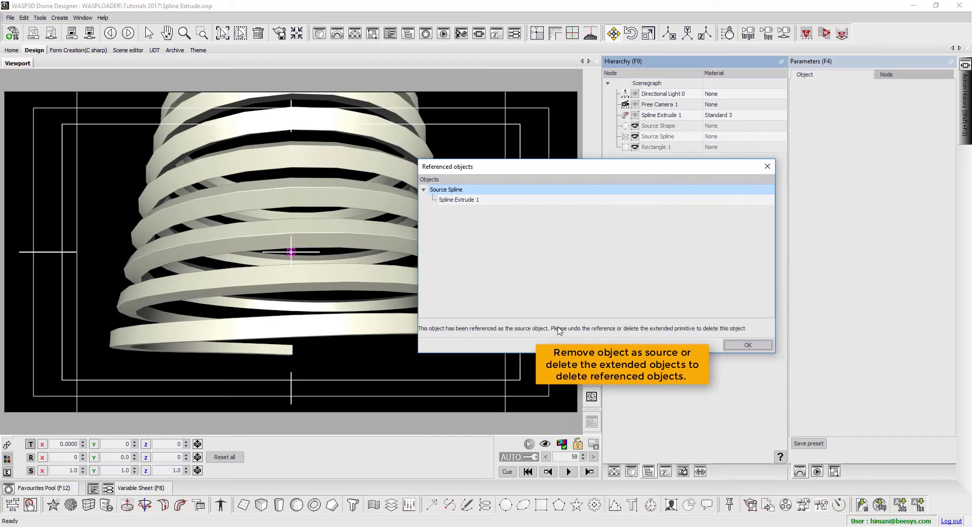
pyautogui.click(756, 346)
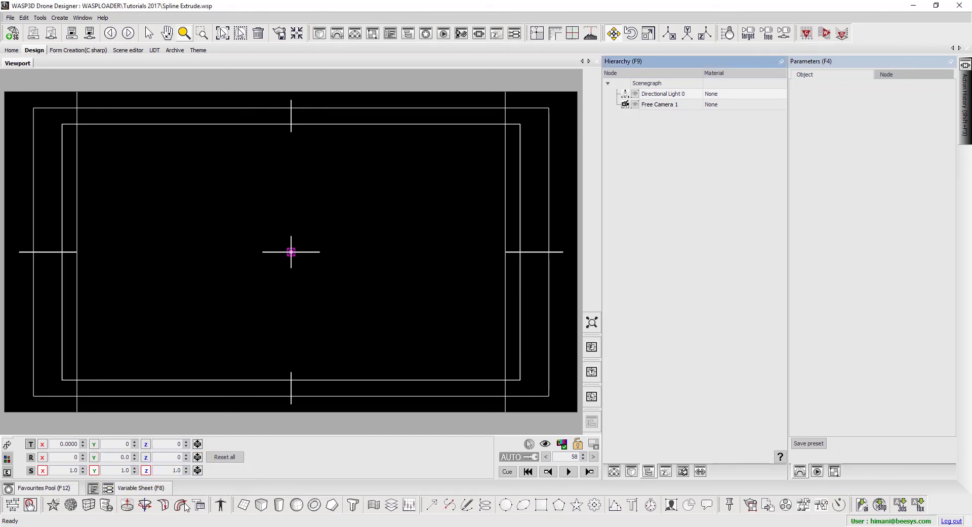
# Step: Add a Spline Extrude and a Circle of radius 10, then hide Circle 1
pyautogui.click(181, 504)
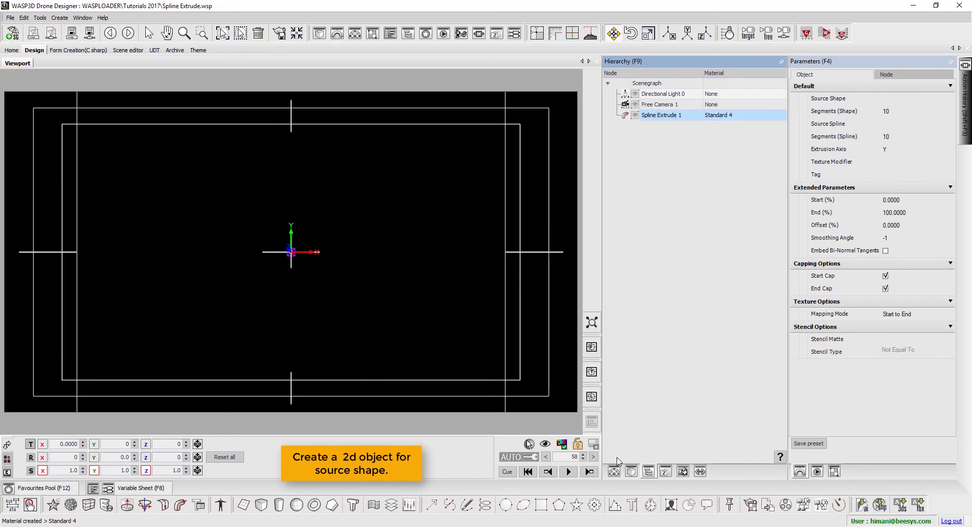
pyautogui.click(505, 505)
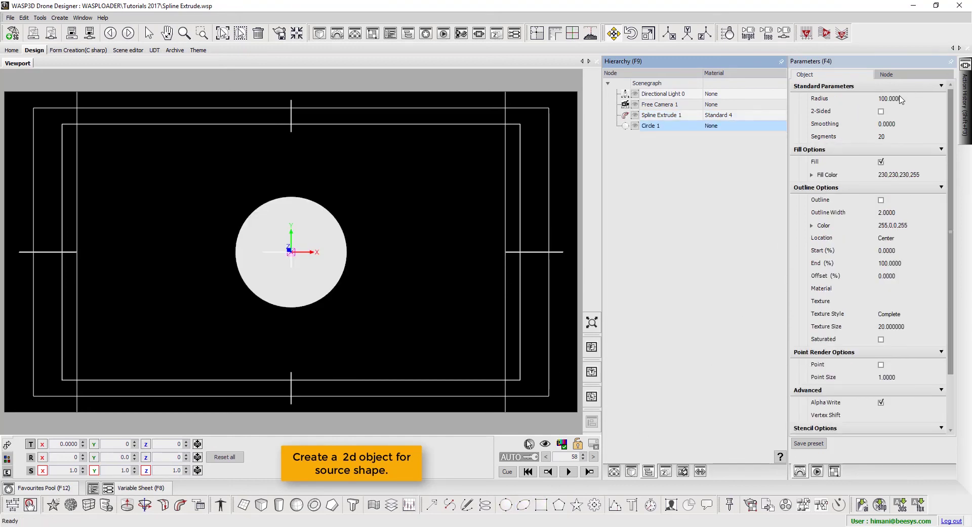
pyautogui.click(837, 104)
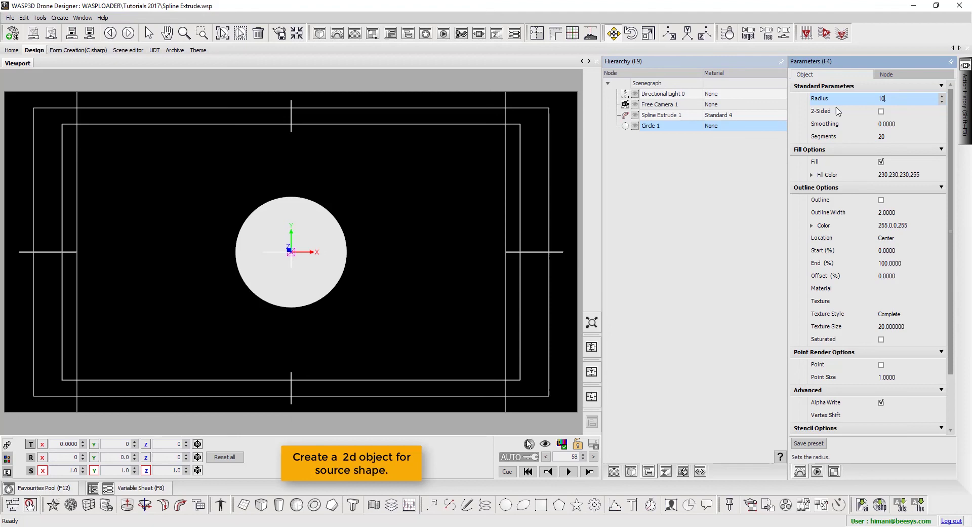
pyautogui.press('Return')
pyautogui.click(637, 130)
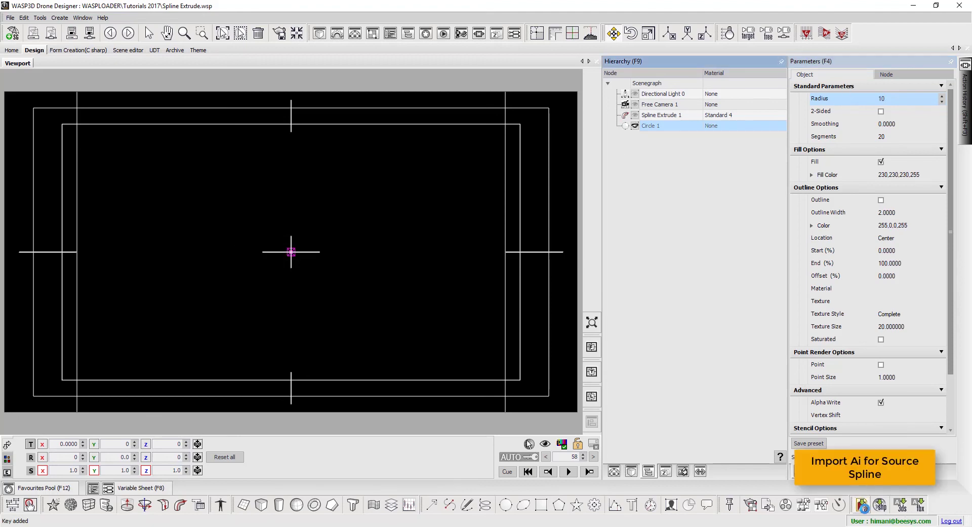
# Step: Import Wasp.ai as an AI spline and scale it up to 3.3
pyautogui.click(862, 505)
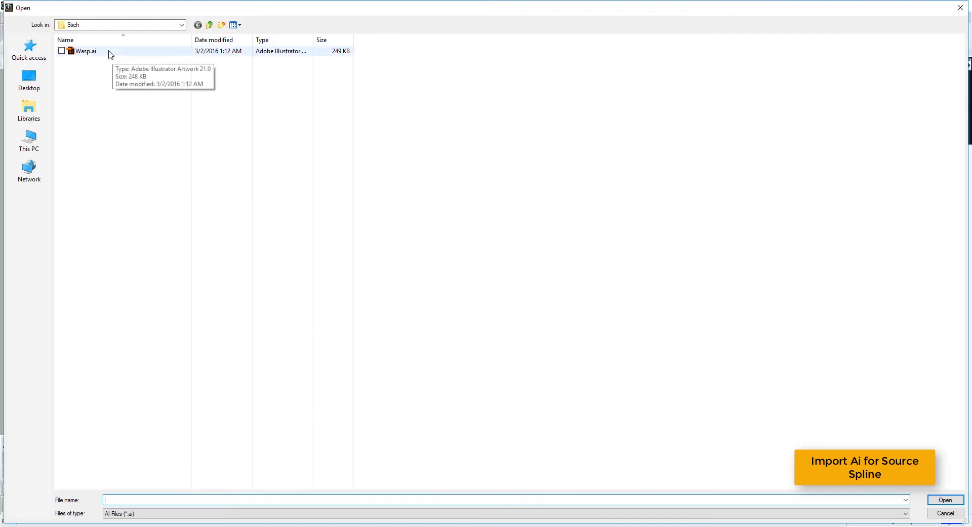
pyautogui.click(111, 53)
pyautogui.doubleClick(111, 53)
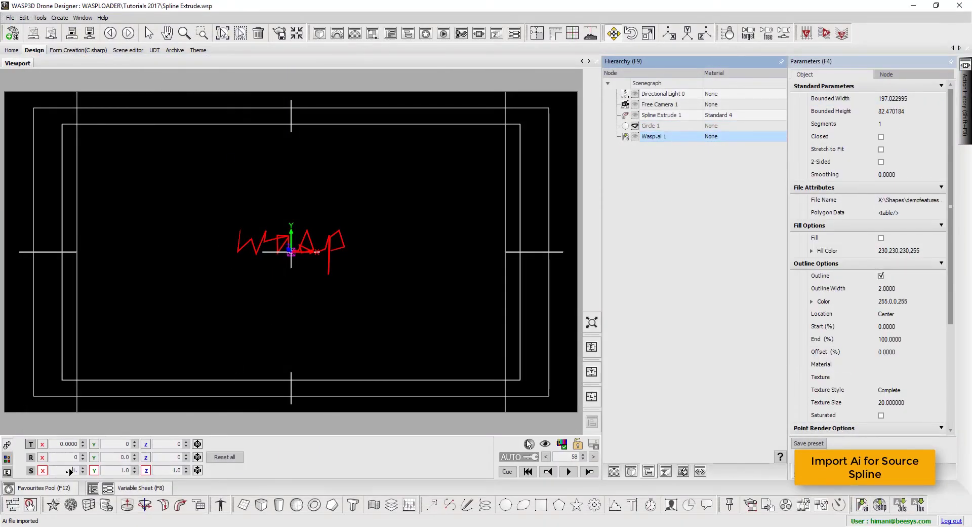
pyautogui.moveTo(71, 471); pyautogui.dragTo(81, 472)
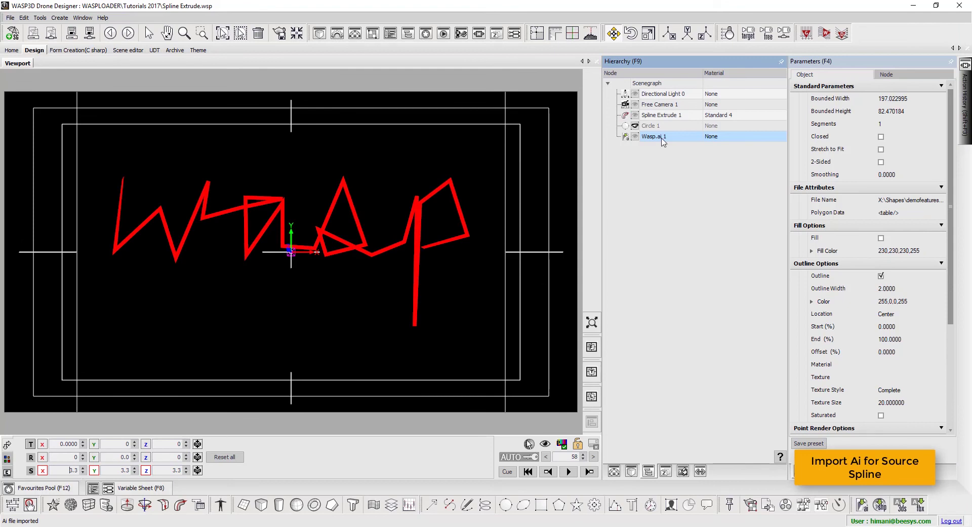
# Step: Set Spline Extrude 1's Source Shape to Circle 1 and Source Spline to Wasp.ai 1
pyautogui.click(679, 117)
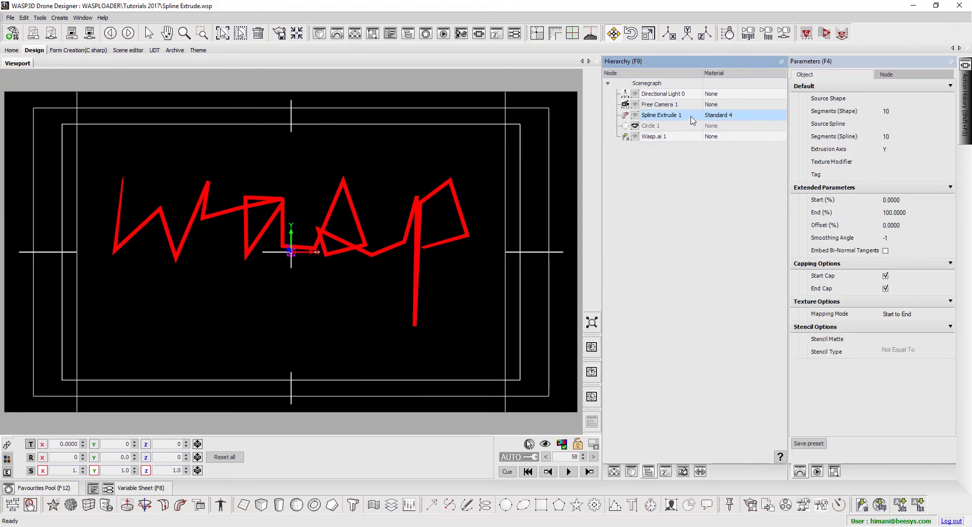
pyautogui.click(922, 98)
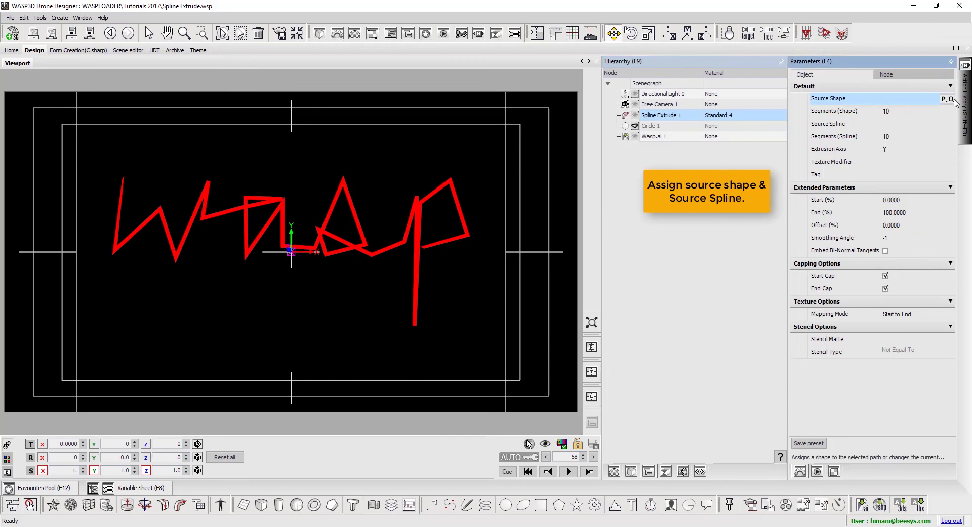
pyautogui.click(951, 99)
pyautogui.doubleClick(927, 125)
pyautogui.click(927, 126)
pyautogui.click(951, 125)
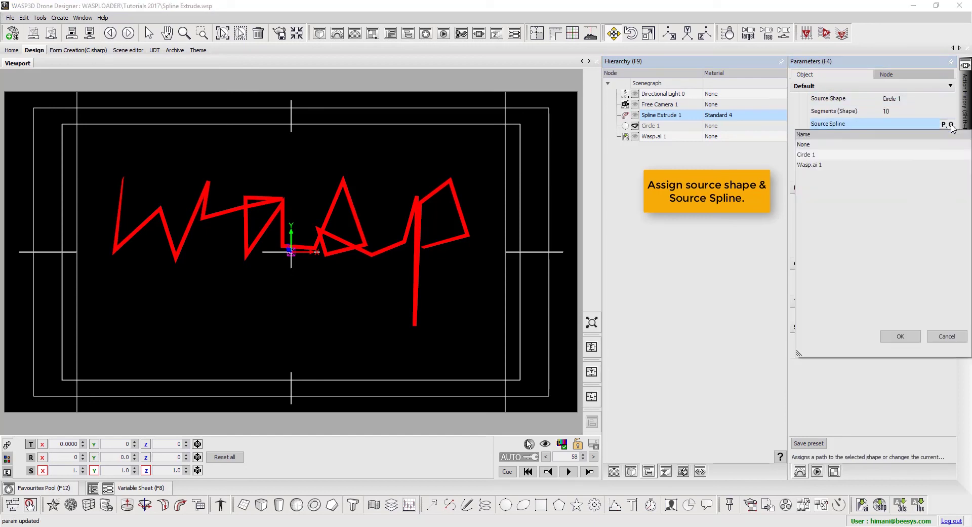
pyautogui.click(893, 167)
pyautogui.doubleClick(893, 165)
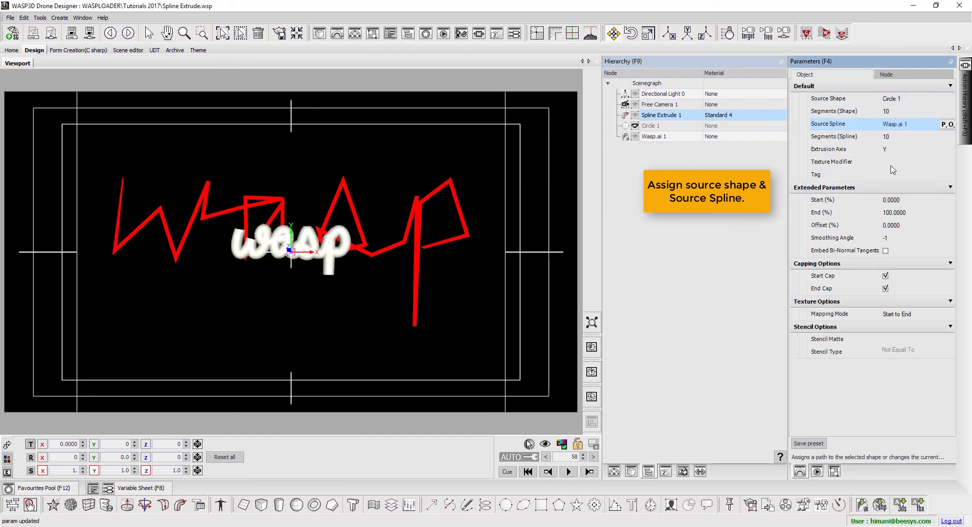
# Step: Hide Wasp.ai 1, scale the extrusion to 3.3, cut Circle 1's radius to 2, and enable AUTO key
pyautogui.click(635, 137)
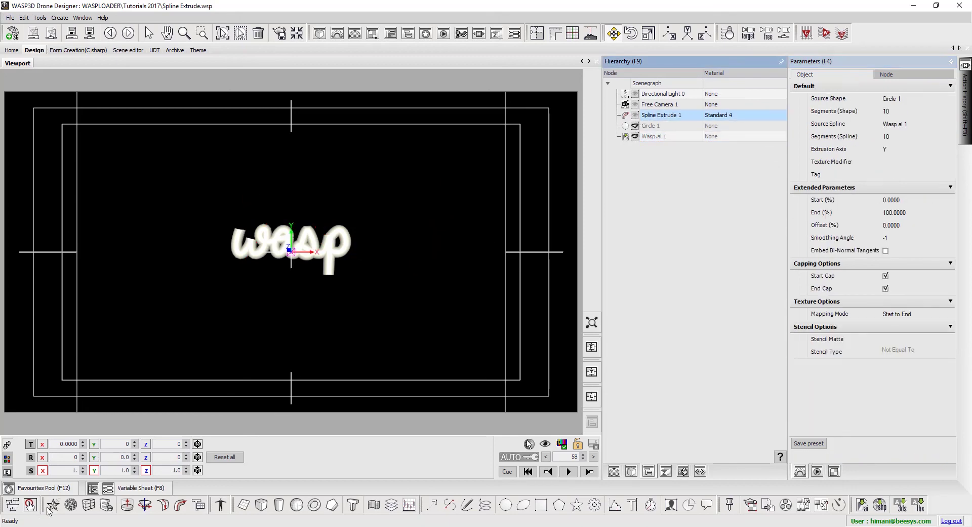
pyautogui.moveTo(64, 472); pyautogui.dragTo(92, 470)
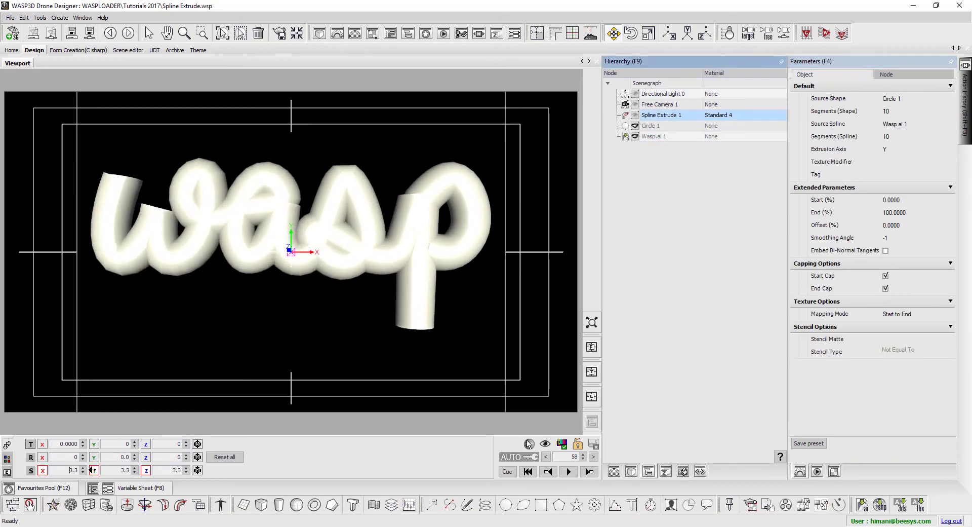
pyautogui.click(669, 126)
pyautogui.moveTo(891, 101); pyautogui.dragTo(881, 98)
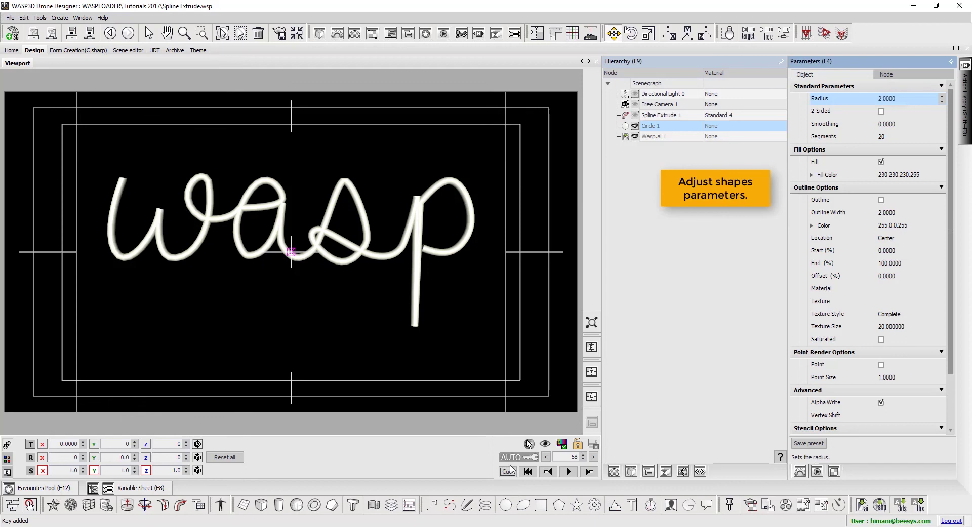
pyautogui.click(513, 461)
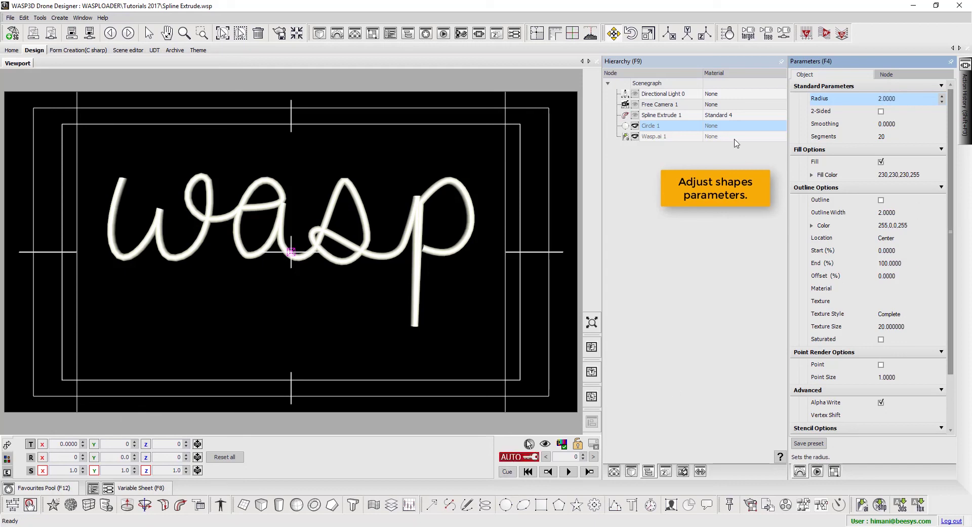
pyautogui.click(676, 115)
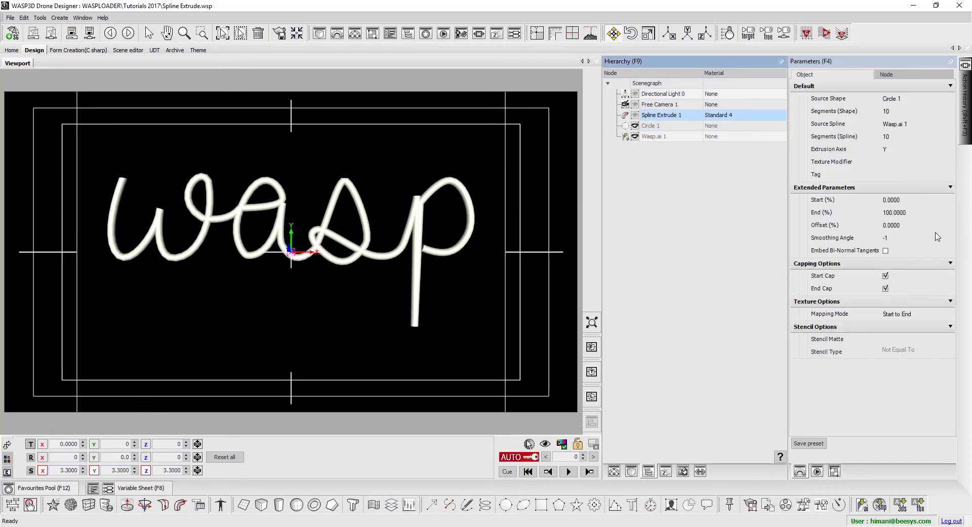
# Step: Key Start (%) to 100 at frame 0, then enter 100 in the frame field
pyautogui.moveTo(901, 202)
pyautogui.mouseDown()
pyautogui.moveTo(806, 206)
pyautogui.moveTo(900, 208)
pyautogui.mouseUp()
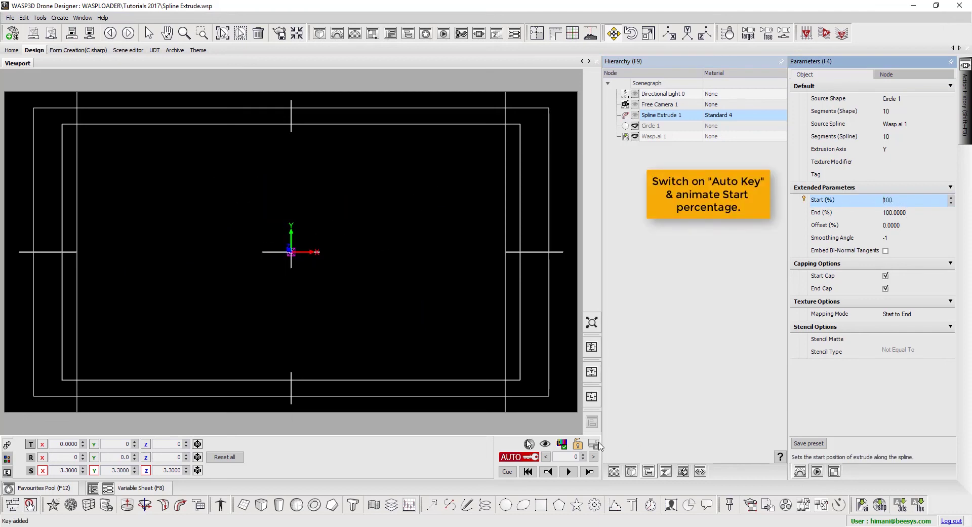
pyautogui.click(560, 459)
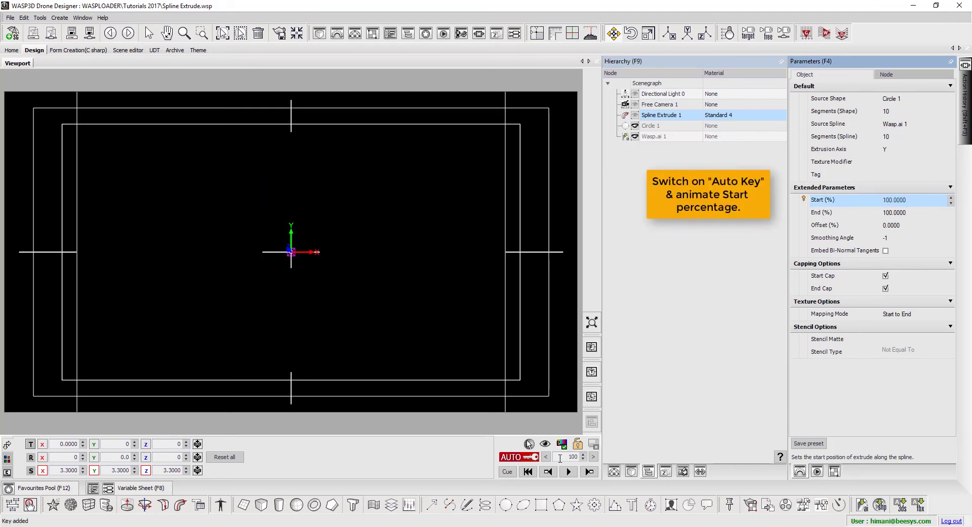